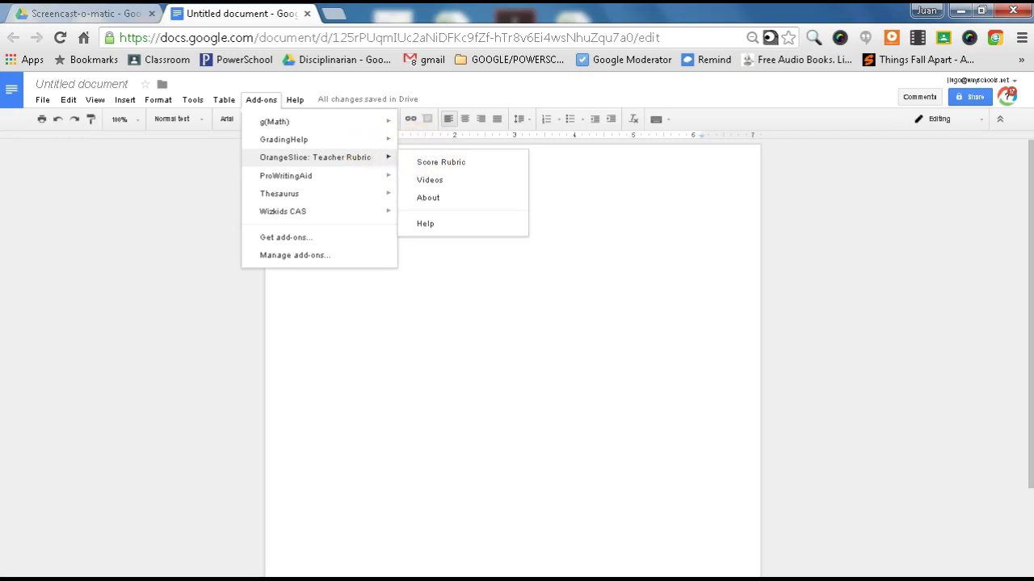
- Create an OrangeSlice Teacher Rubric table with performance levels A, B, C, D, F and the blank "I got this one!" category row
{"action": "left_click", "coordinate": [440, 164]}
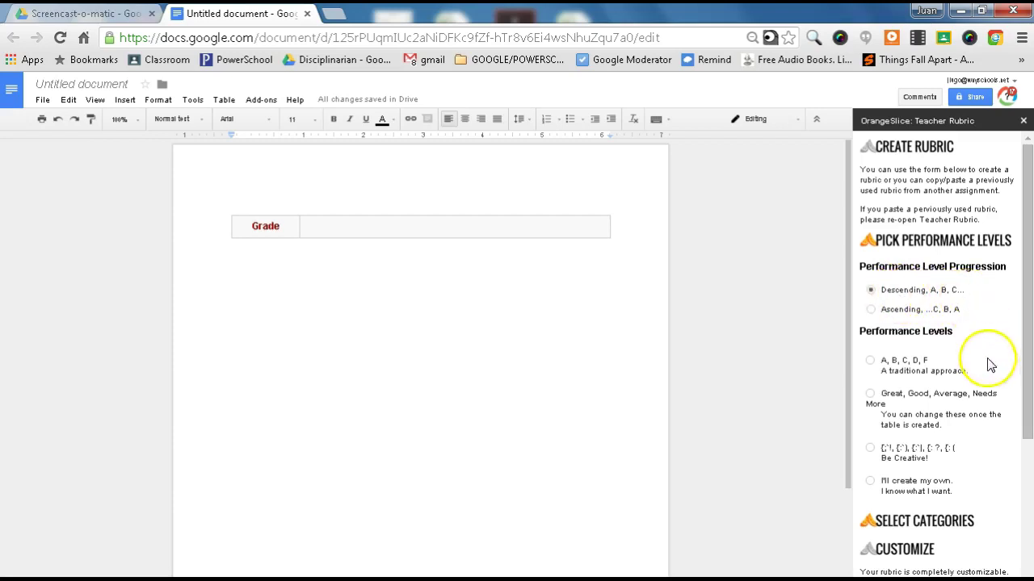
{"action": "left_click", "coordinate": [871, 362]}
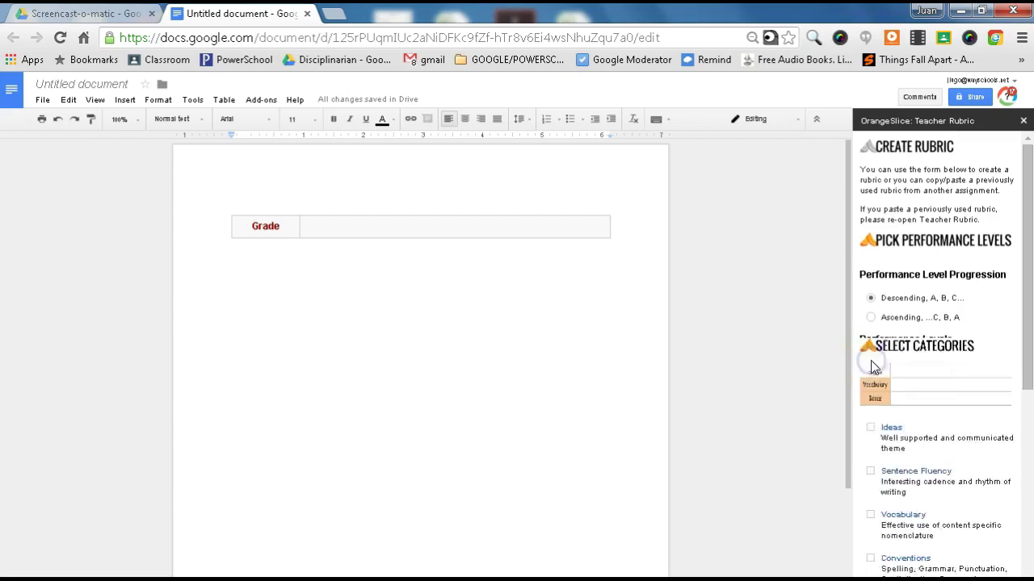
{"action": "left_click_drag", "start_coordinate": [1027, 343], "coordinate": [1029, 493]}
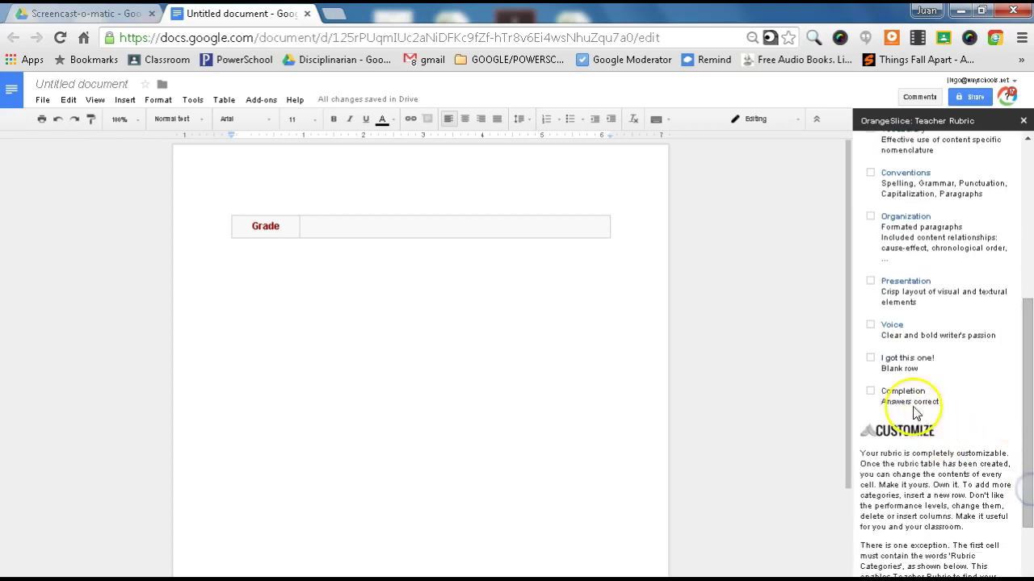
{"action": "left_click", "coordinate": [870, 360]}
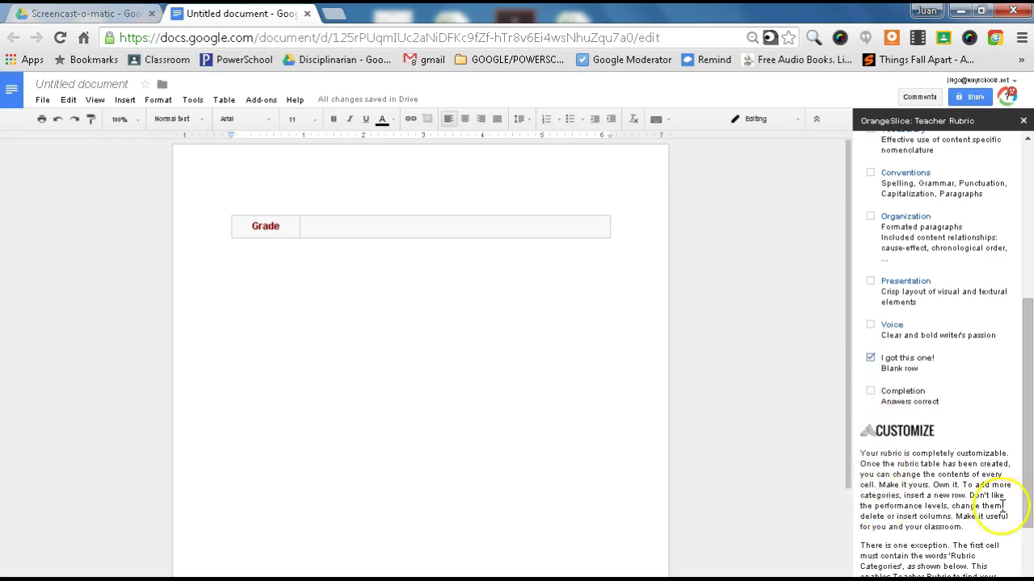
{"action": "left_click_drag", "start_coordinate": [1029, 515], "coordinate": [1029, 560]}
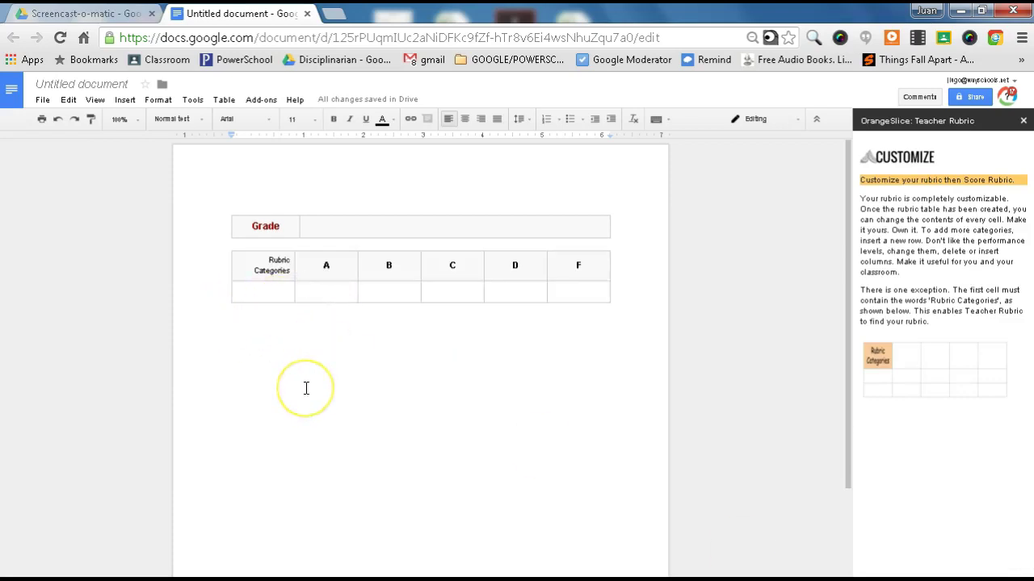
- Open the Copy of Writing Rubric spreadsheet from the Screencast-o-matic Drive folder and copy its criteria rows, starting at Organization and excluding the score header
{"action": "left_click", "coordinate": [81, 14]}
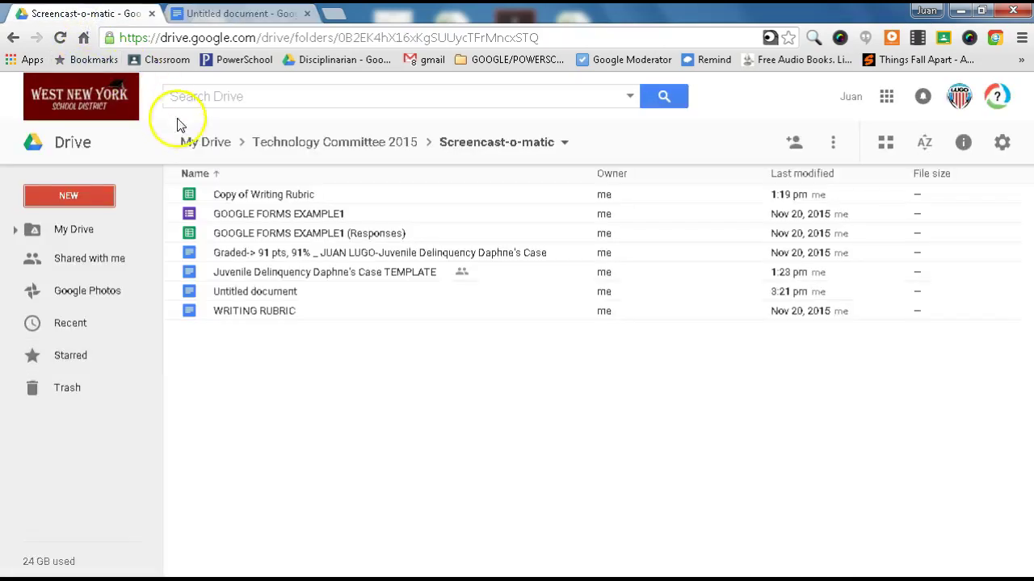
{"action": "double_click", "coordinate": [307, 196]}
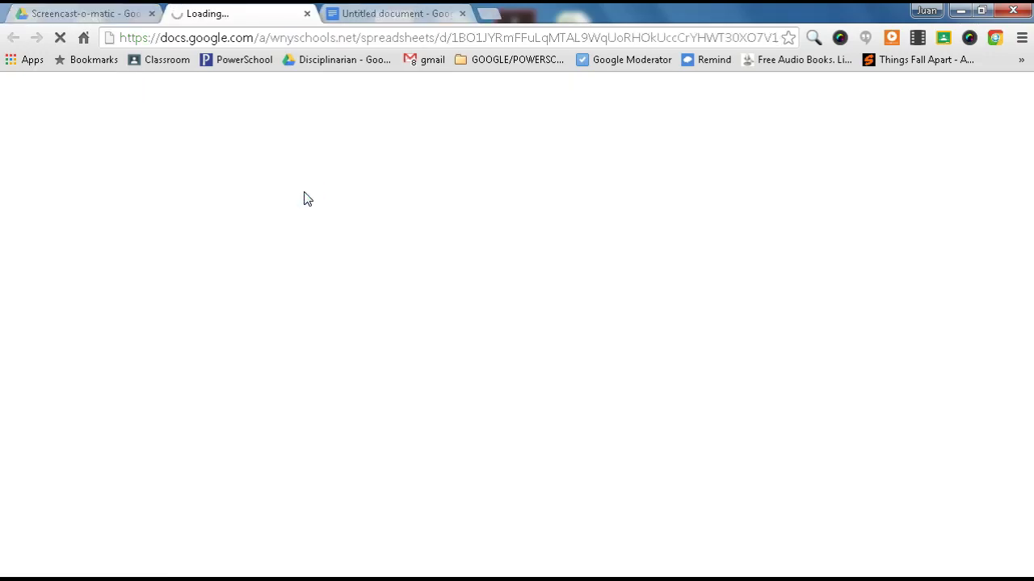
{"action": "key", "text": "F11"}
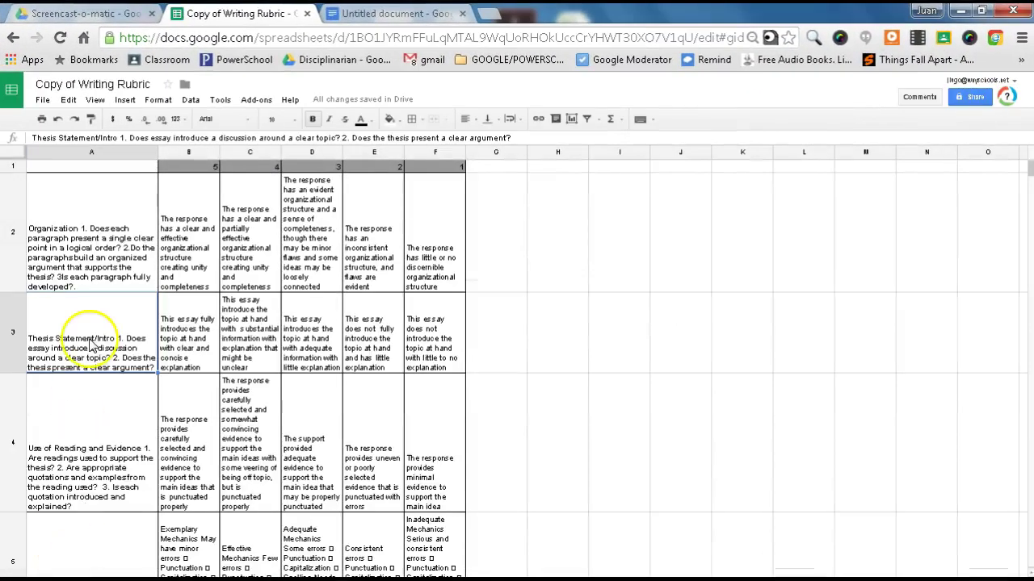
{"action": "left_click_drag", "start_coordinate": [91, 208], "coordinate": [429, 561]}
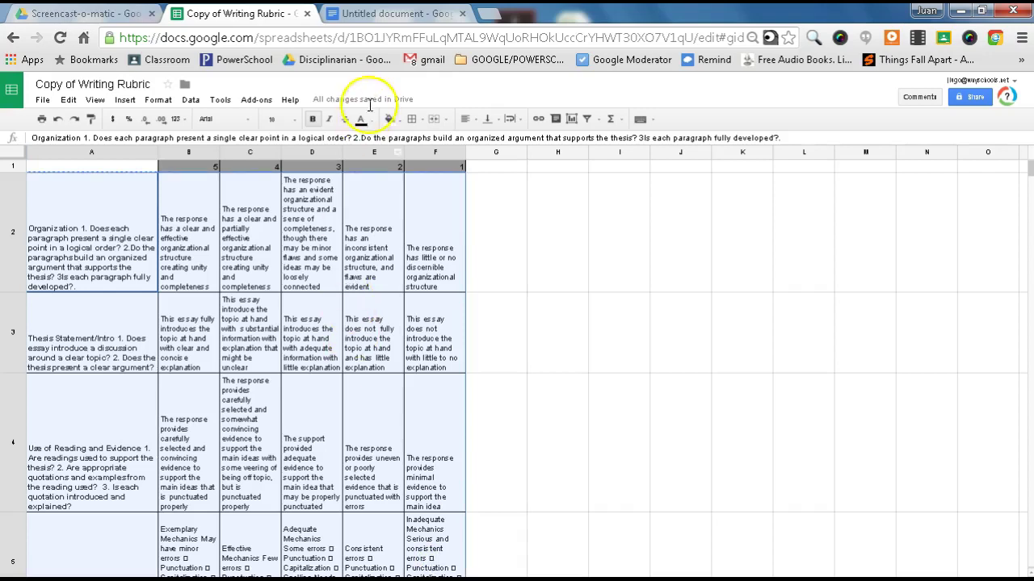
- Paste the copied writing criteria into the untitled document's rubric table, starting in the empty category cell
{"action": "left_click", "coordinate": [406, 18]}
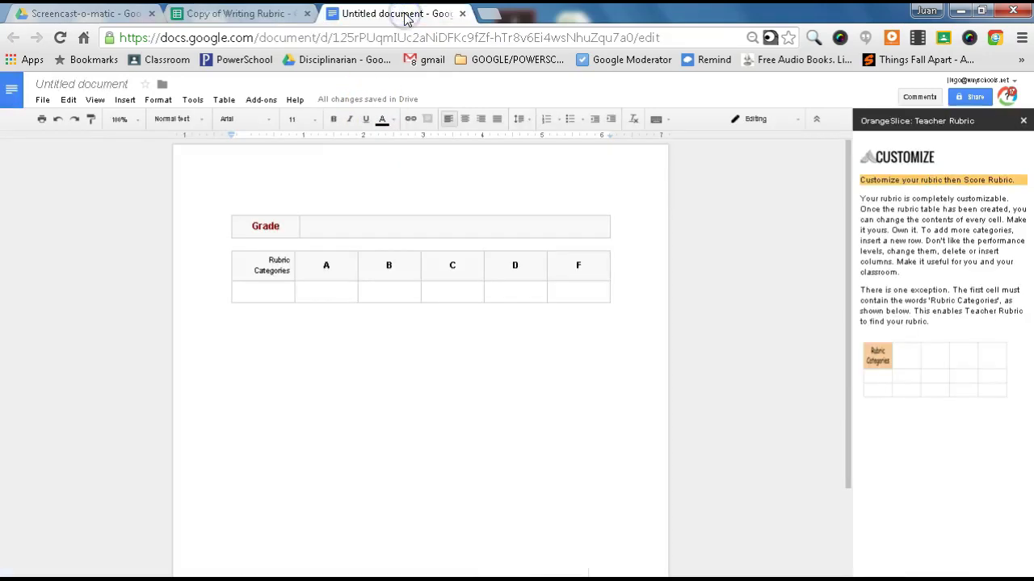
{"action": "left_click", "coordinate": [277, 291]}
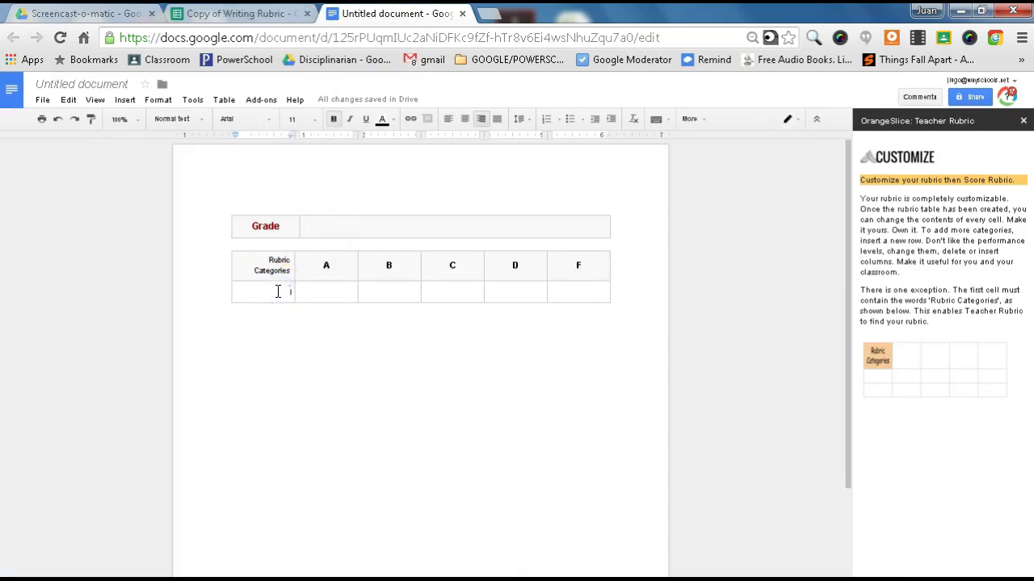
{"action": "key", "text": "ctrl+v"}
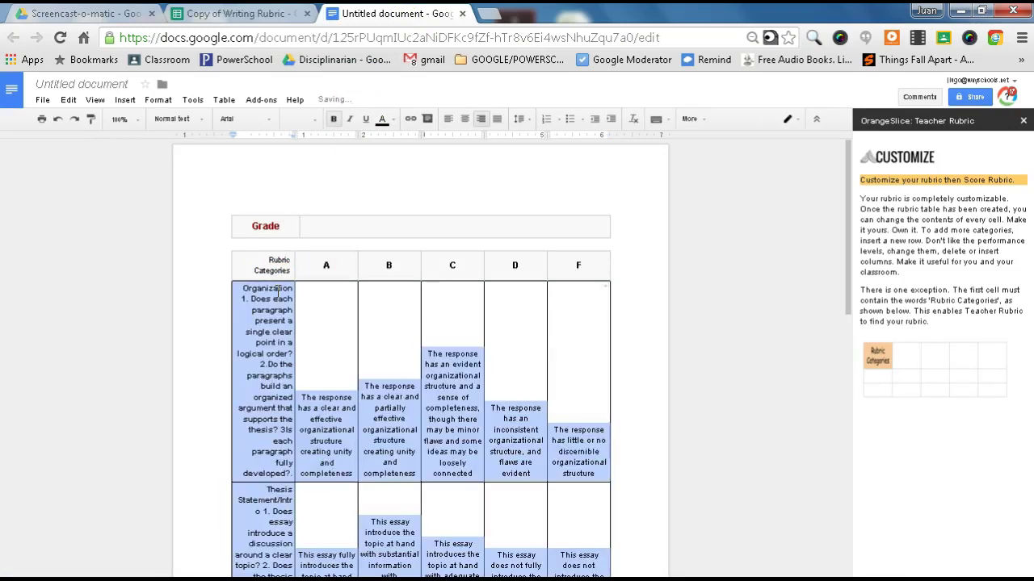
- Set the rubric to Analysis, 100 total points, passing levels A to D- down to 65%, descending with the failed level included, and close its panel
{"action": "left_click_drag", "start_coordinate": [845, 263], "coordinate": [845, 469]}
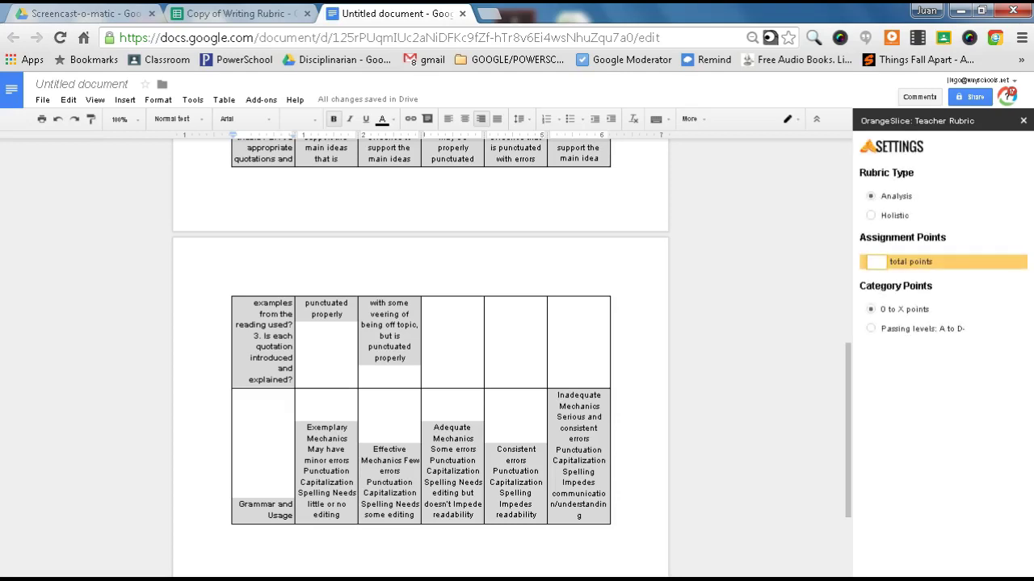
{"action": "left_click", "coordinate": [873, 264]}
{"action": "left_click", "coordinate": [871, 330]}
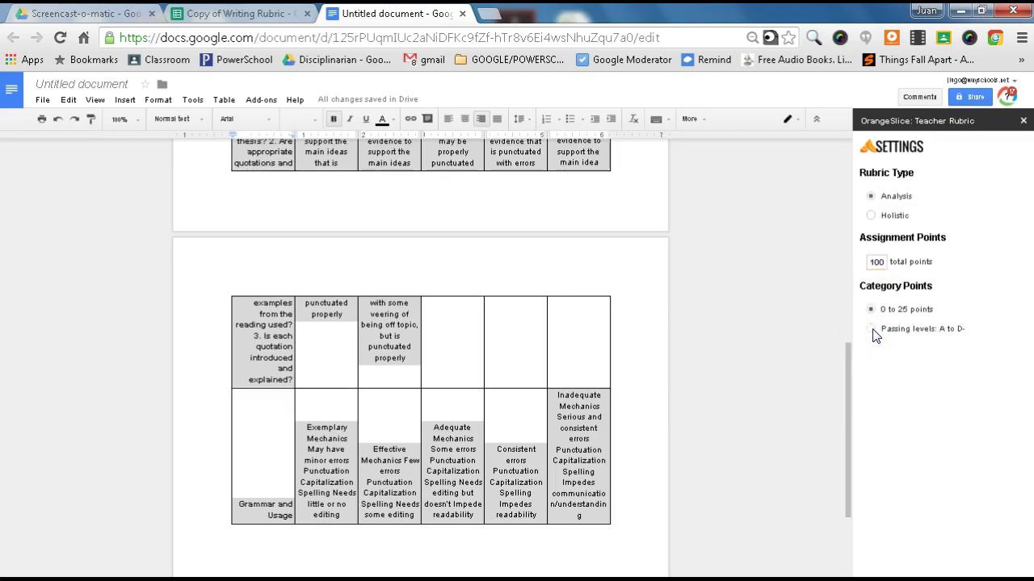
{"action": "left_click", "coordinate": [872, 329]}
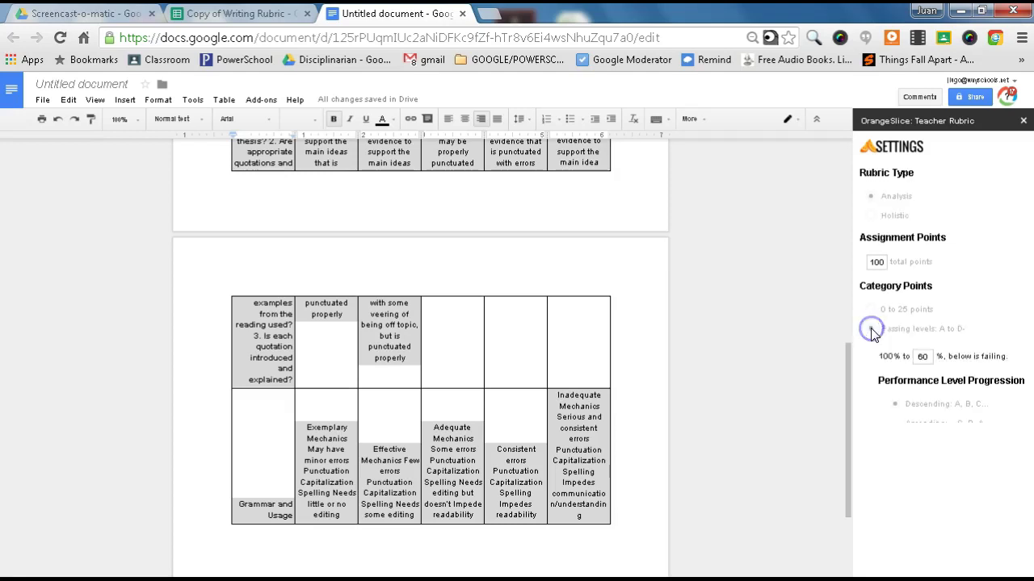
{"action": "left_click", "coordinate": [932, 346]}
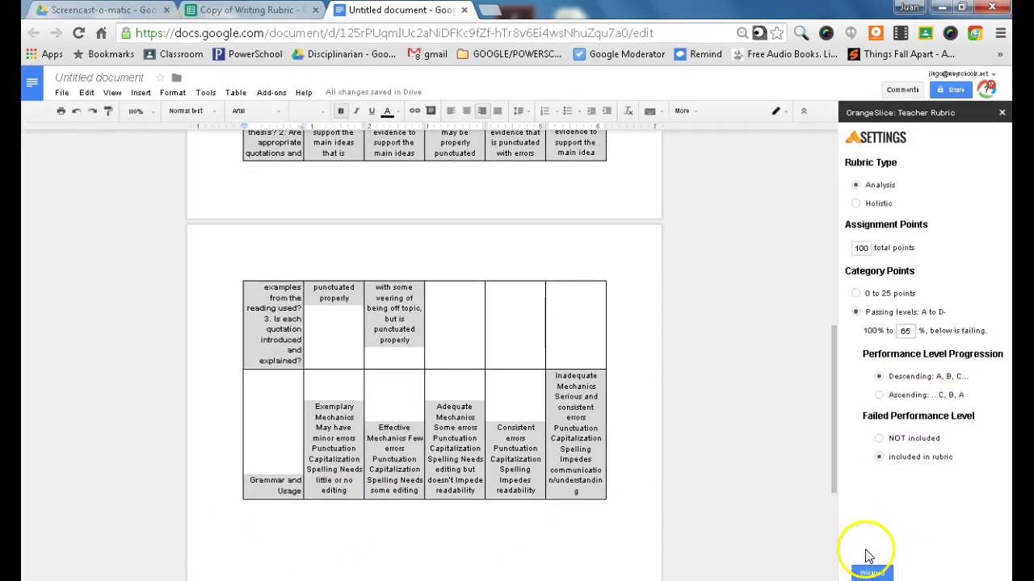
{"action": "left_click", "coordinate": [884, 572]}
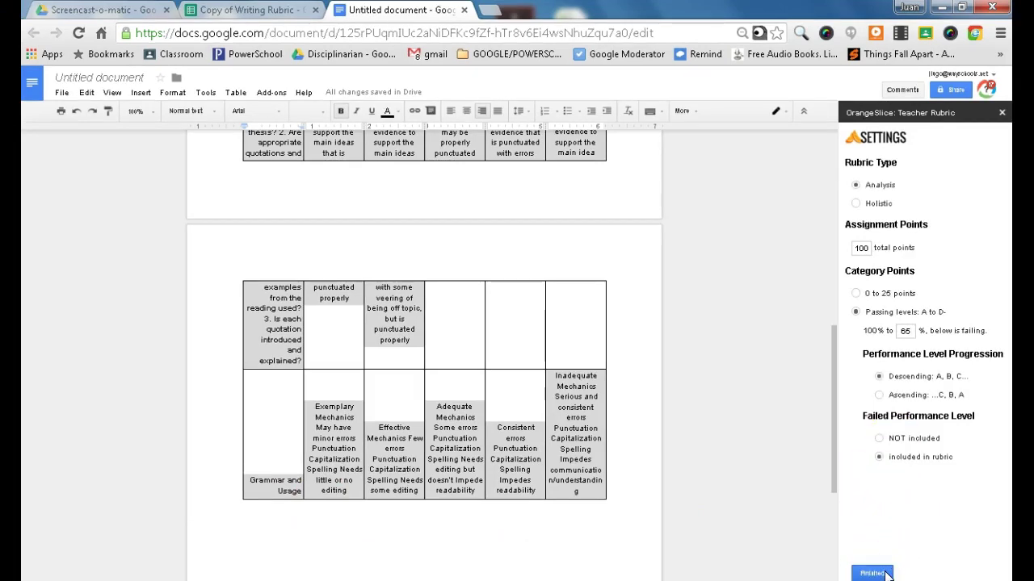
{"action": "left_click", "coordinate": [1002, 114]}
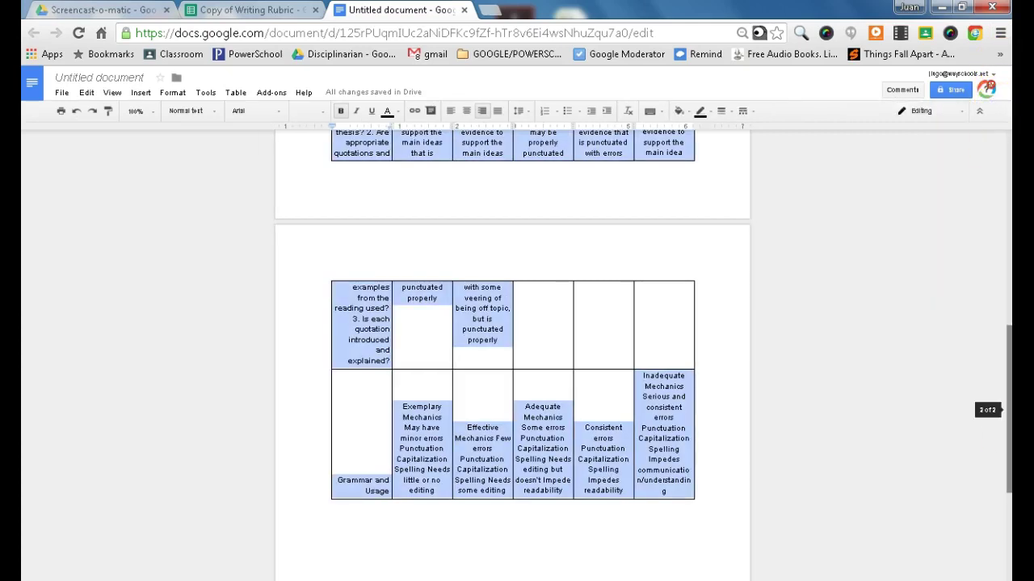
- Launch Score Rubric from the OrangeSlice: Teacher Rubric add-on again
{"action": "scroll", "coordinate": [1008, 408], "scroll_direction": "up", "scroll_amount": 5}
{"action": "scroll", "coordinate": [1009, 186], "scroll_direction": "up", "scroll_amount": 3}
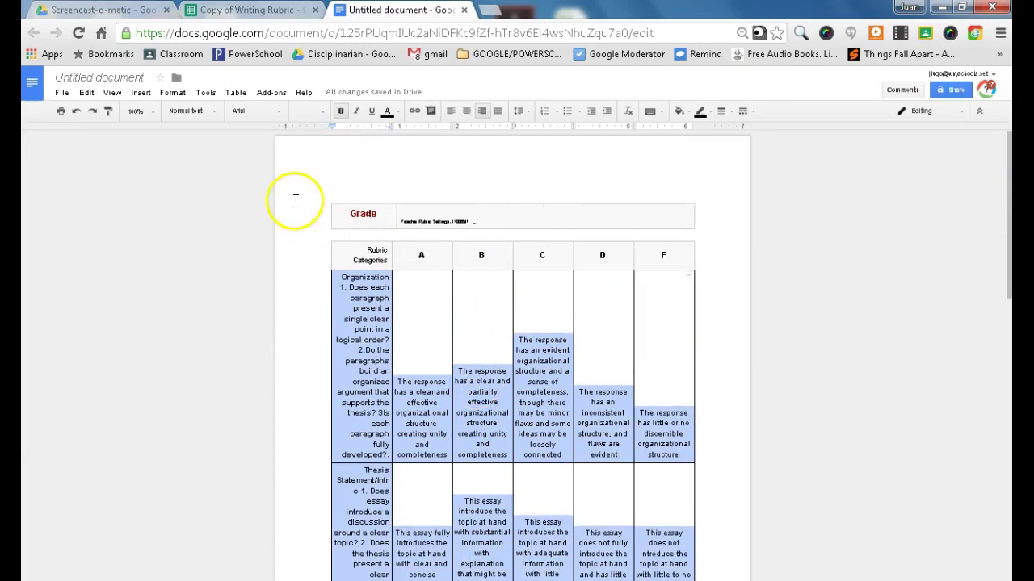
{"action": "left_click", "coordinate": [237, 96]}
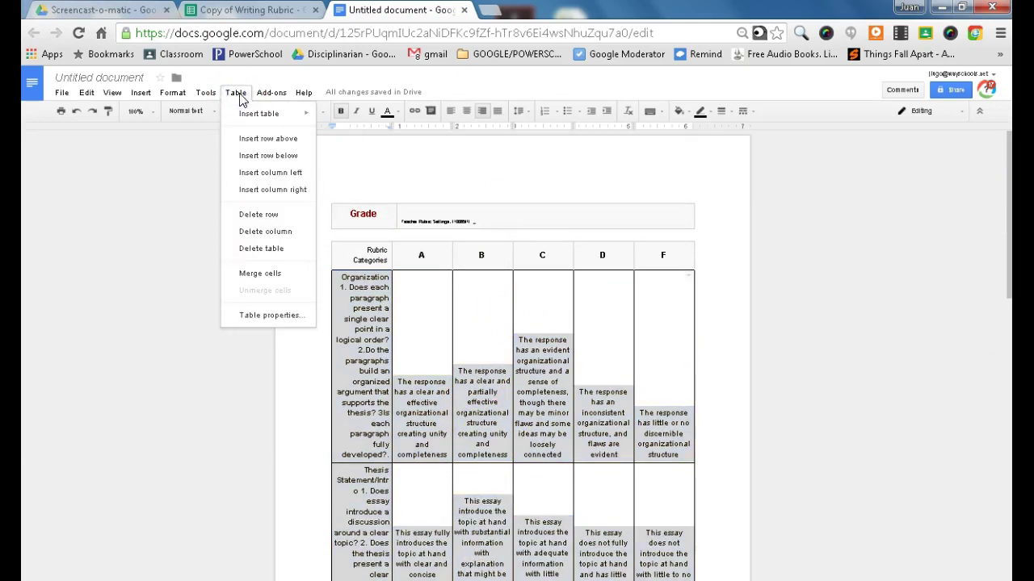
{"action": "left_click", "coordinate": [269, 94]}
{"action": "left_click", "coordinate": [363, 150]}
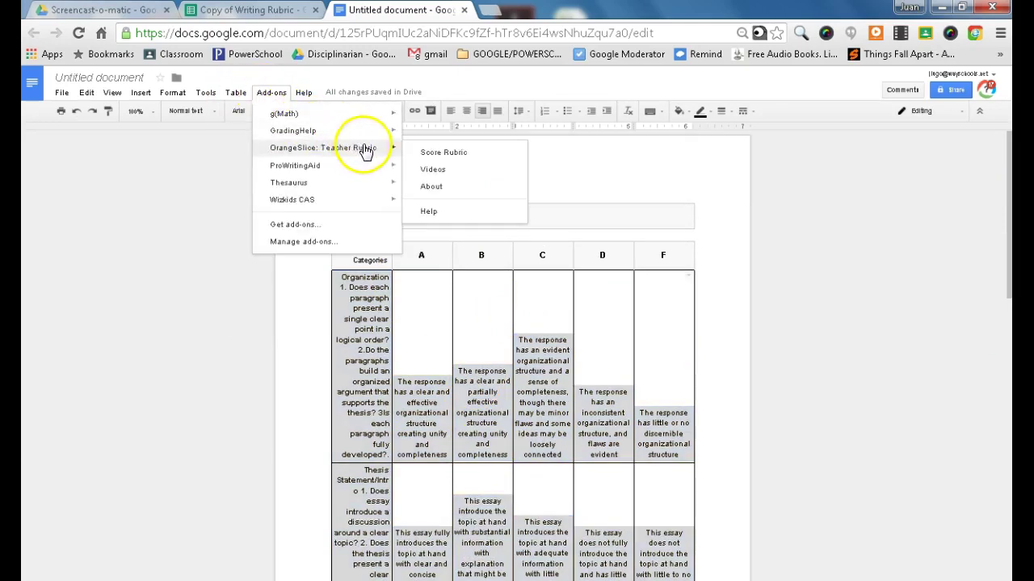
{"action": "left_click", "coordinate": [426, 151]}
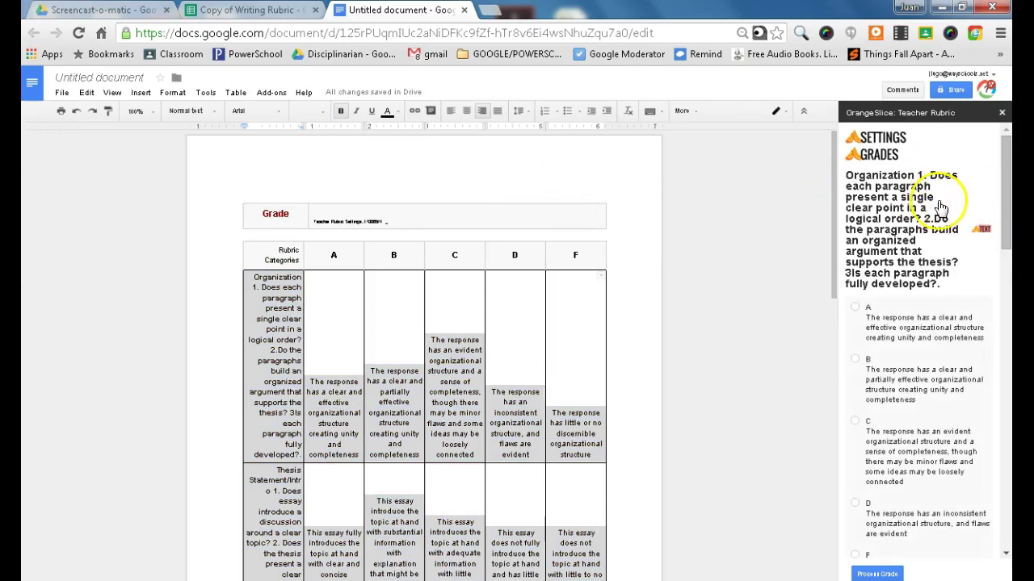
- Review the grade choices for every rubric category and the Grade Adjustments options, then close the grading panel
{"action": "scroll", "coordinate": [1006, 234], "scroll_direction": "down", "scroll_amount": 1}
{"action": "scroll", "coordinate": [920, 339], "scroll_direction": "down", "scroll_amount": 5}
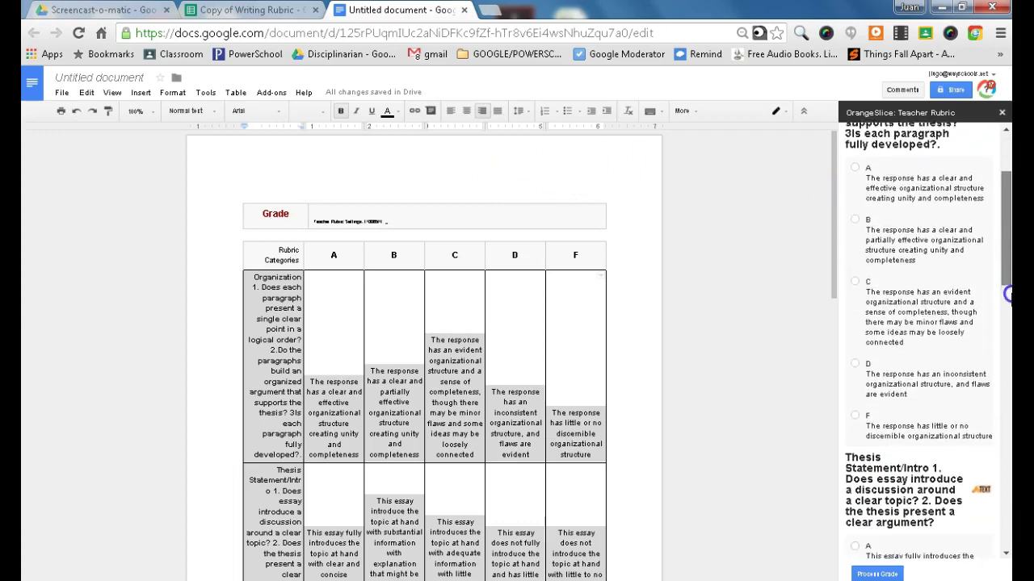
{"action": "scroll", "coordinate": [1008, 346], "scroll_direction": "down", "scroll_amount": 3}
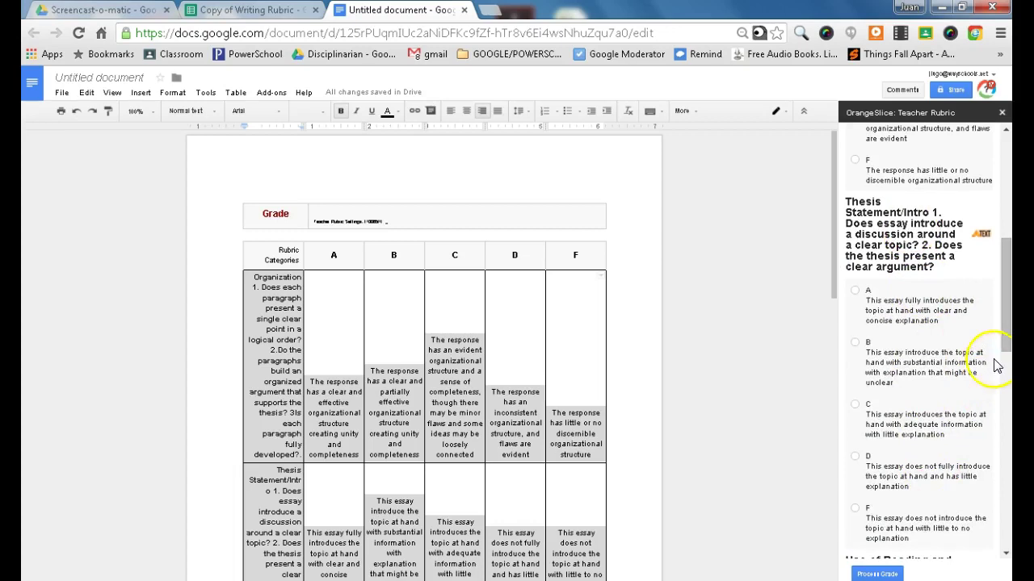
{"action": "left_click_drag", "start_coordinate": [1005, 351], "coordinate": [1005, 562]}
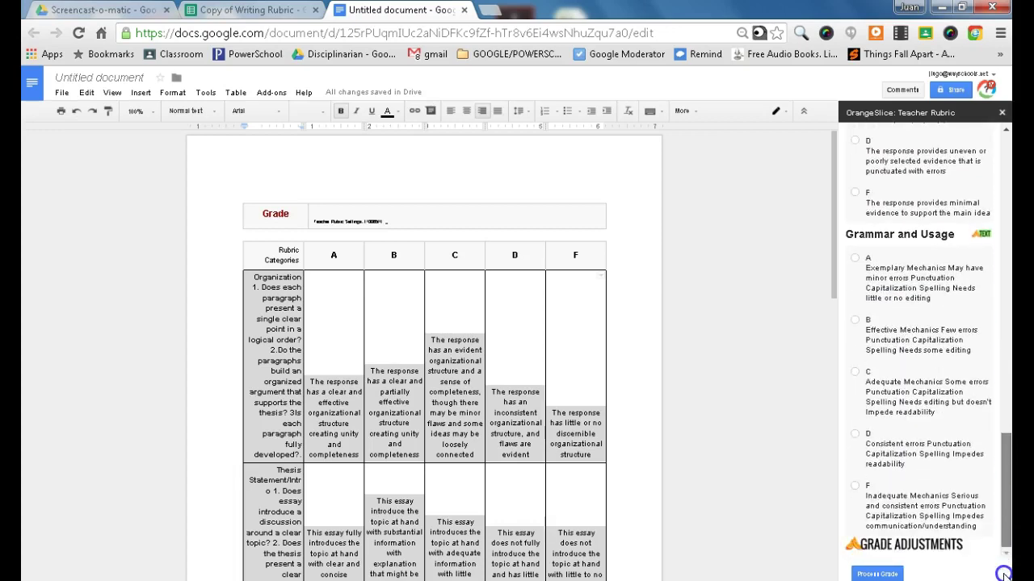
{"action": "scroll", "coordinate": [945, 553], "scroll_direction": "up", "scroll_amount": 3}
{"action": "left_click", "coordinate": [944, 553]}
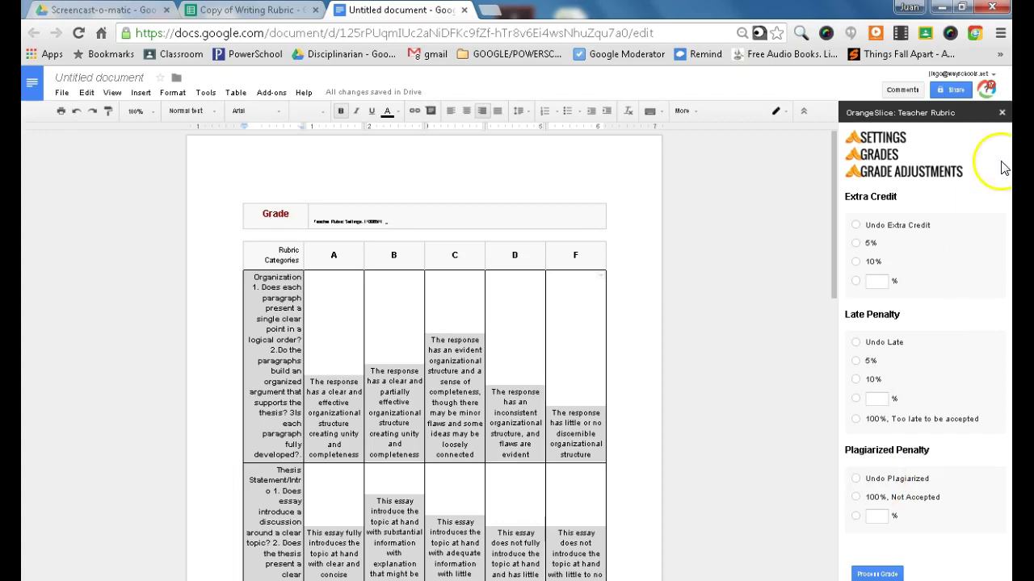
{"action": "left_click", "coordinate": [1001, 113]}
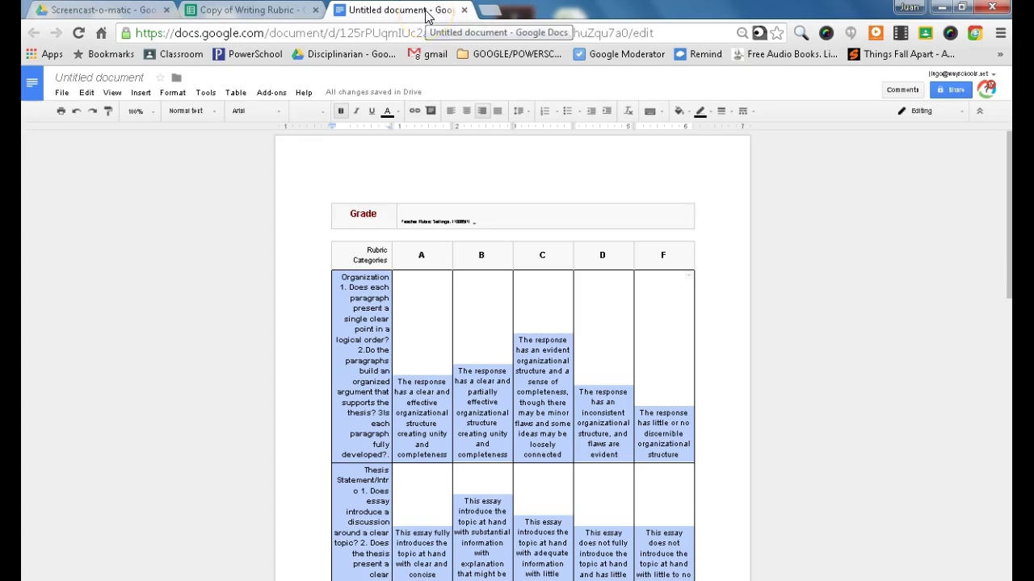
- Open Juvenile Delinquency Daphne's Case TEMPLATE from the Drive folder and copy the essay question below its rubric
{"action": "left_click", "coordinate": [105, 10]}
{"action": "double_click", "coordinate": [277, 259]}
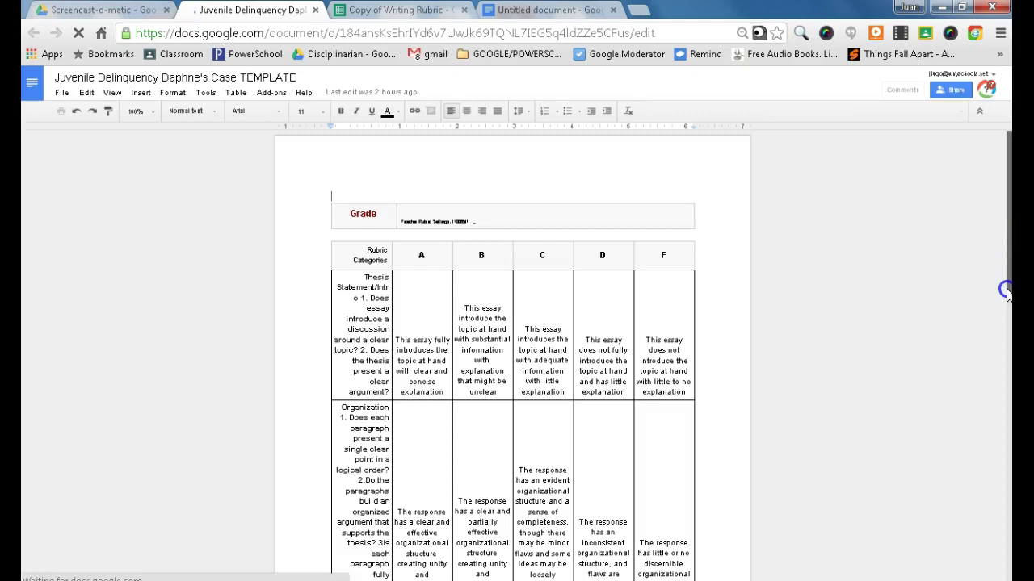
{"action": "scroll", "coordinate": [1005, 293], "scroll_direction": "down", "scroll_amount": 2}
{"action": "left_click_drag", "start_coordinate": [1008, 295], "coordinate": [1009, 301]}
{"action": "left_click_drag", "start_coordinate": [1008, 345], "coordinate": [1008, 477]}
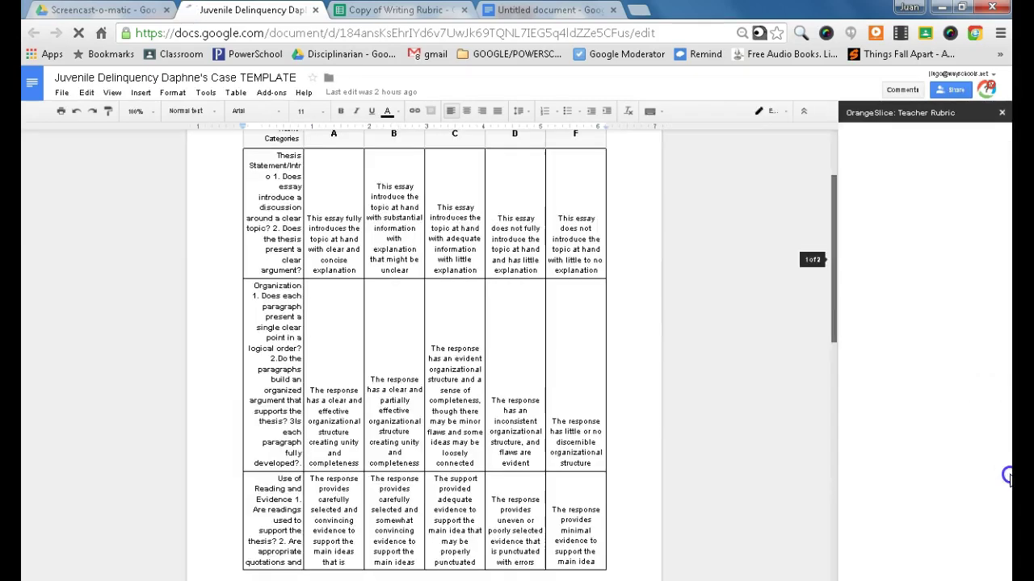
{"action": "left_click", "coordinate": [834, 313]}
{"action": "left_click_drag", "start_coordinate": [833, 313], "coordinate": [826, 533]}
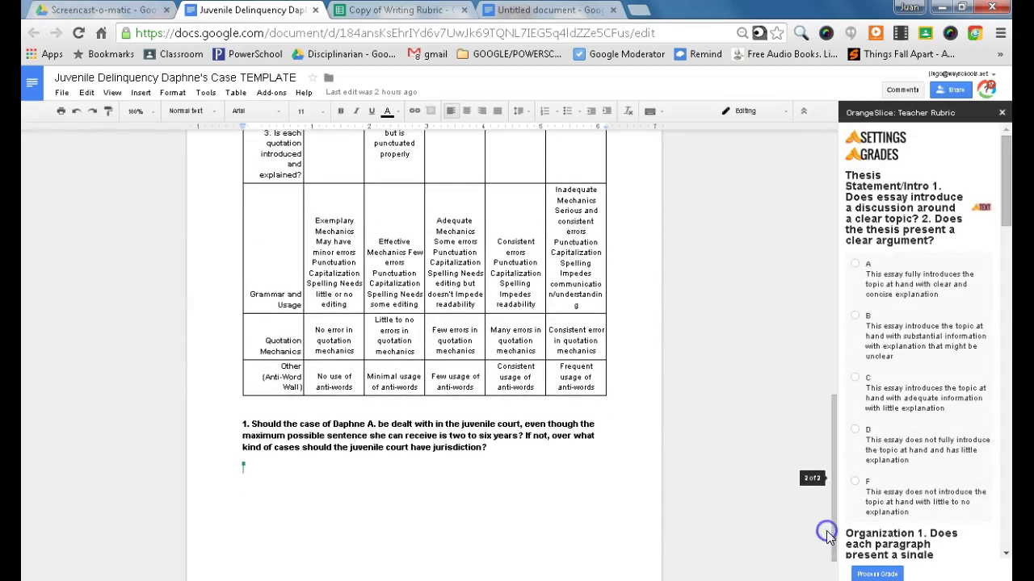
{"action": "left_click_drag", "start_coordinate": [489, 448], "coordinate": [240, 424]}
{"action": "key", "text": "ctrl+c"}
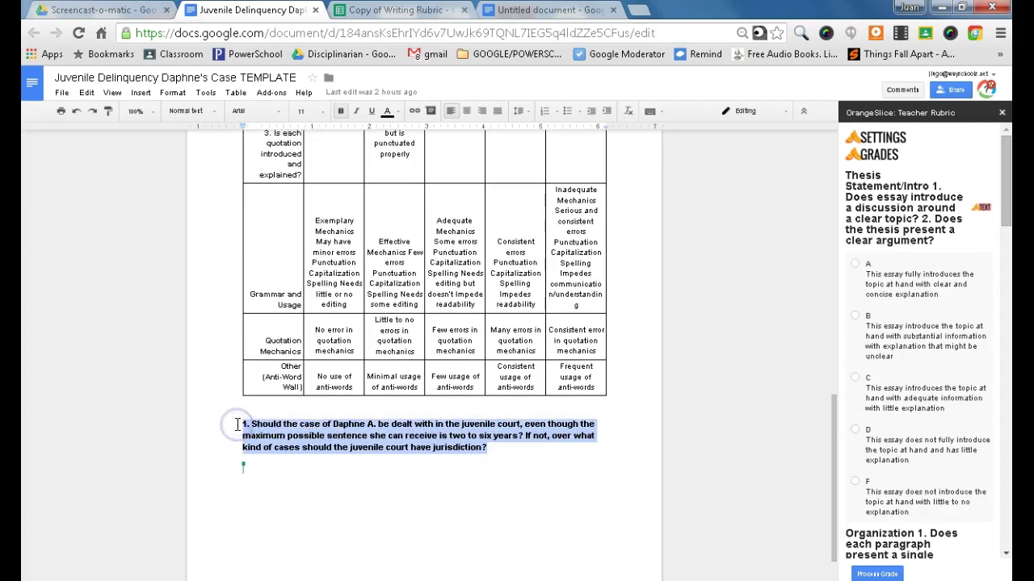
- Paste the Daphne juvenile court question below the rubric table in the untitled document
{"action": "left_click", "coordinate": [521, 11]}
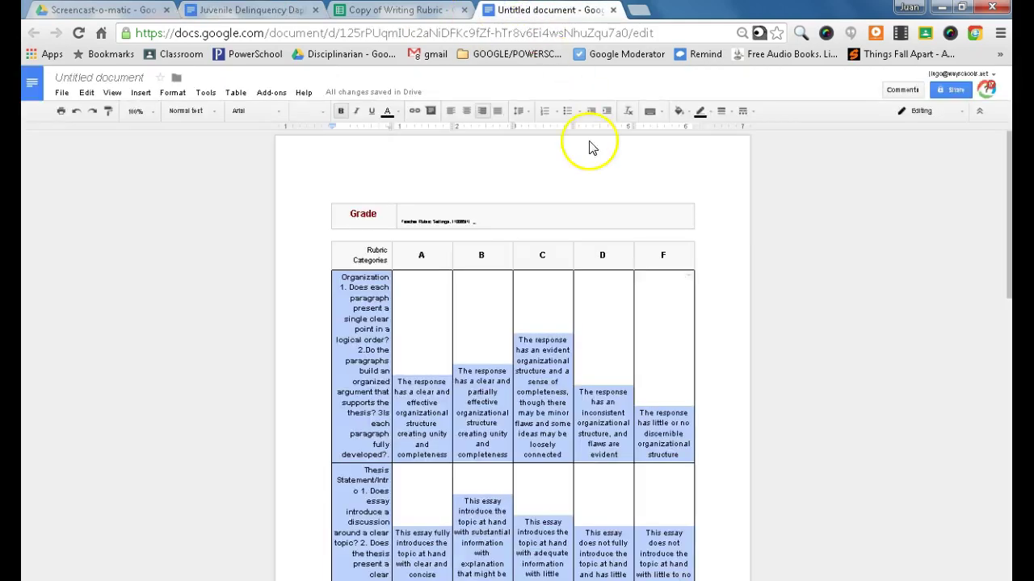
{"action": "left_click_drag", "start_coordinate": [1009, 287], "coordinate": [1009, 535]}
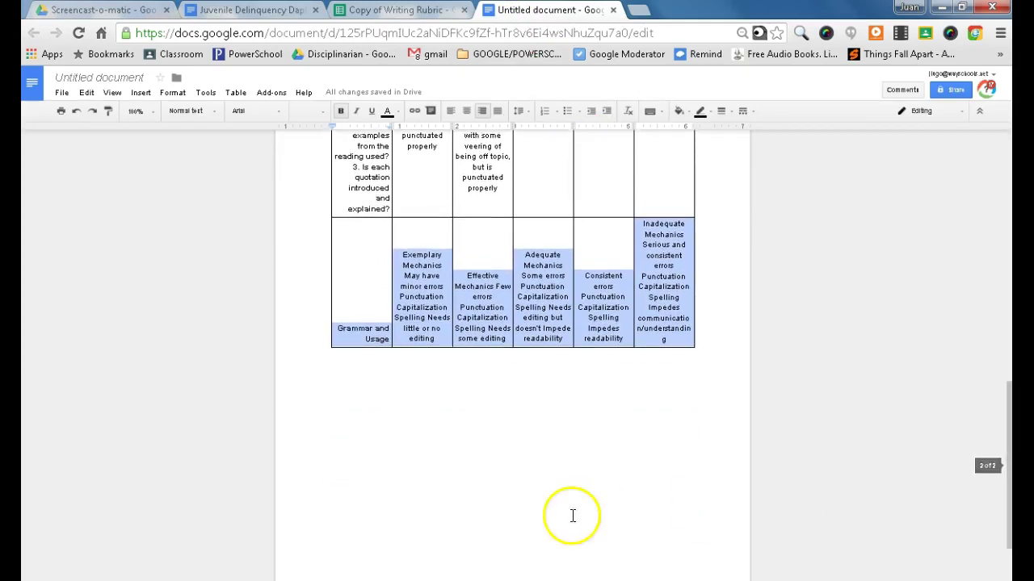
{"action": "left_click", "coordinate": [392, 385]}
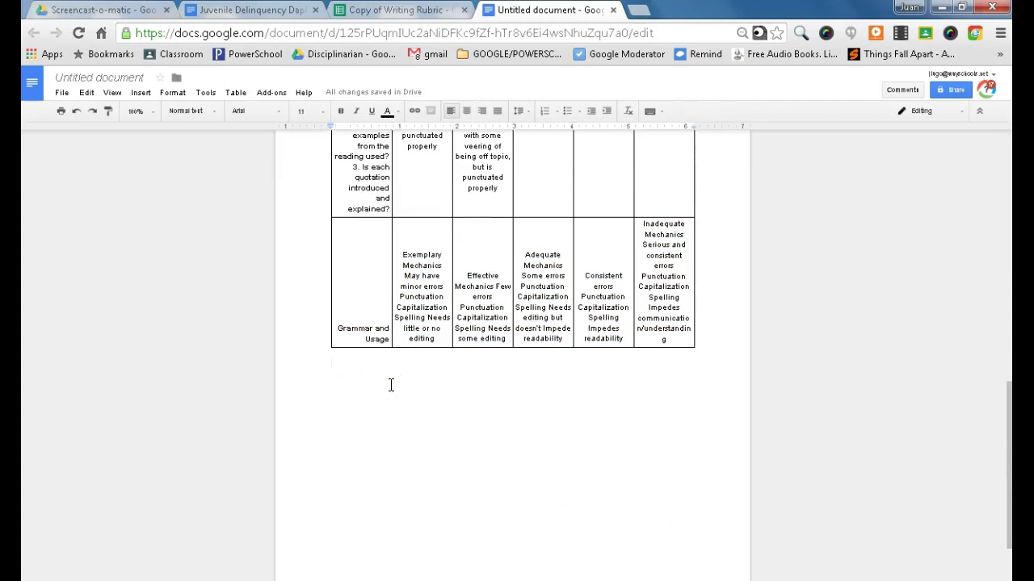
{"action": "key", "text": "ctrl+v"}
{"action": "left_click", "coordinate": [806, 325]}
{"action": "left_click_drag", "start_coordinate": [1003, 452], "coordinate": [1007, 161]}
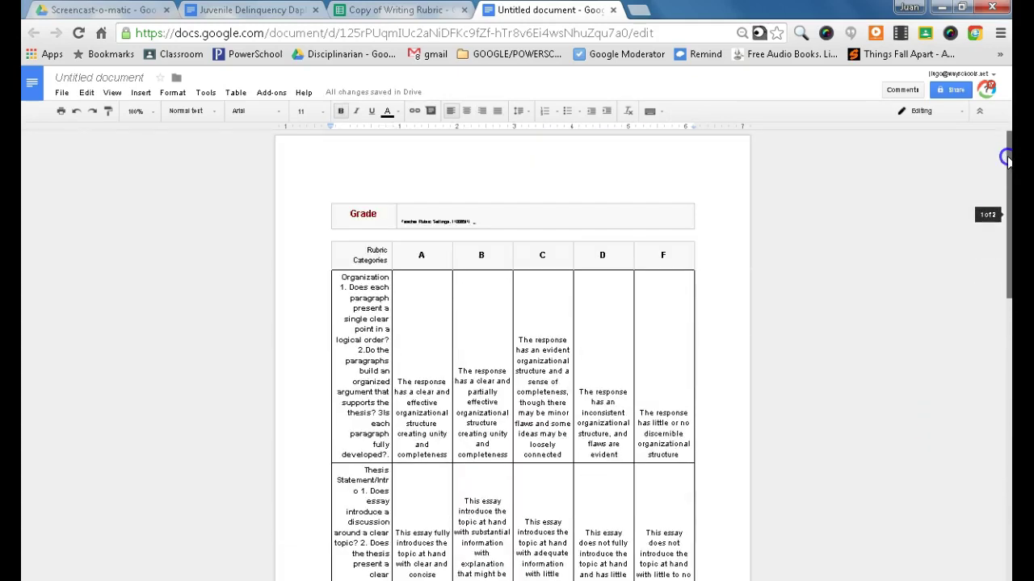
- Rename the untitled document as "Daphne's case study wrting prompt"
{"action": "left_click", "coordinate": [105, 79]}
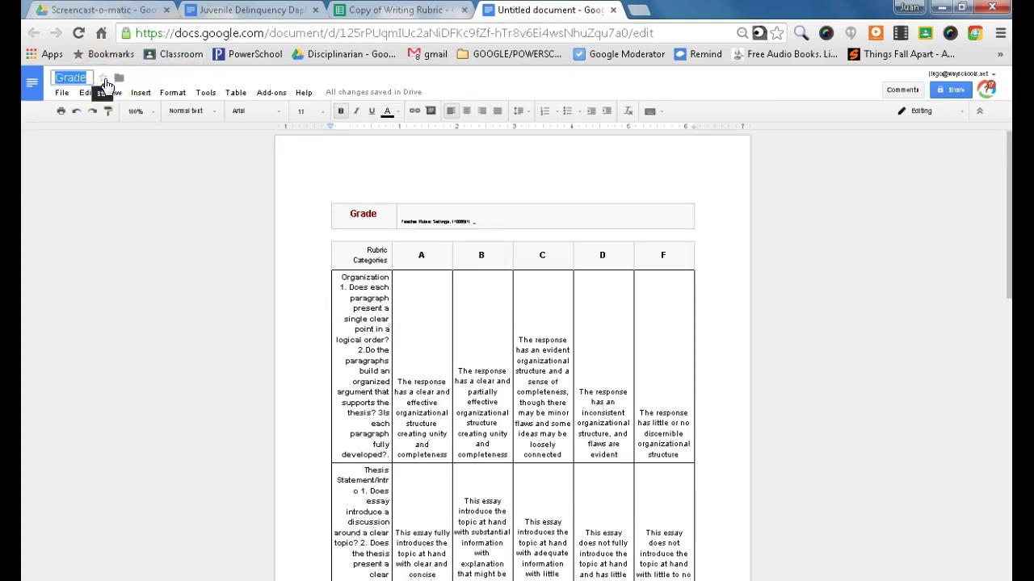
{"action": "type", "text": "D"}
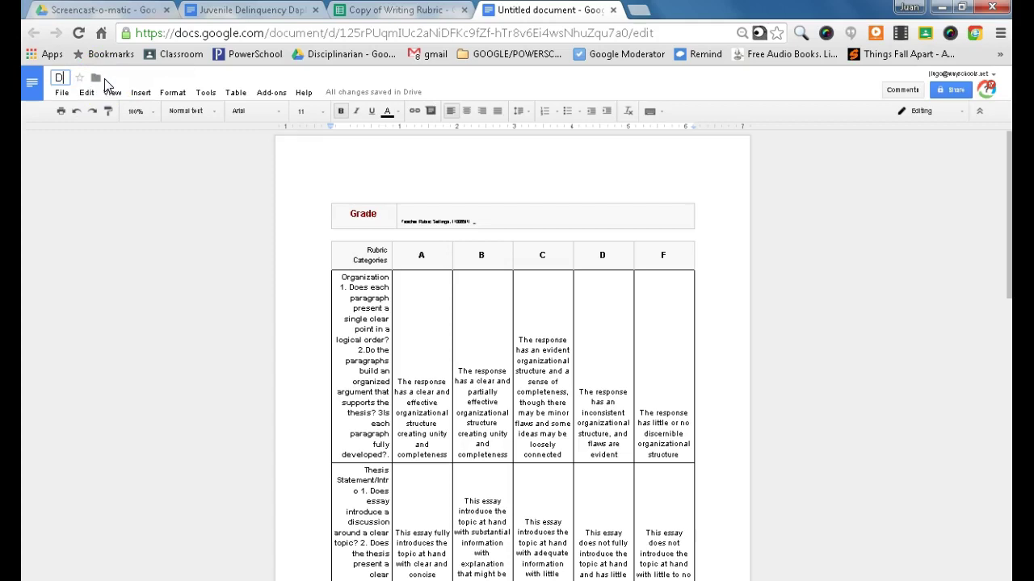
{"action": "type", "text": "aphne's Case study wrting p"}
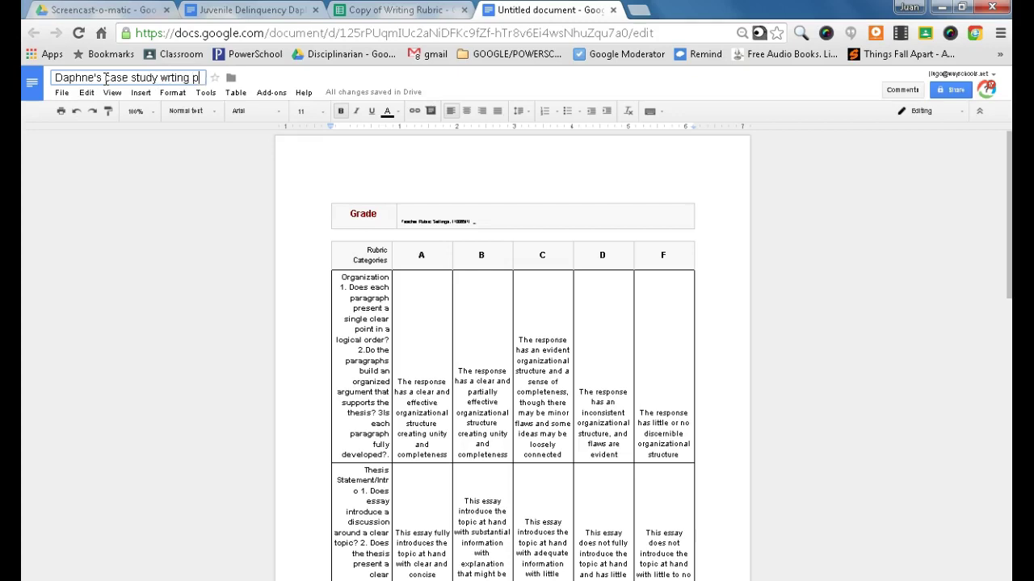
{"action": "type", "text": "ompt"}
{"action": "left_click", "coordinate": [146, 152]}
{"action": "right_click", "coordinate": [157, 152]}
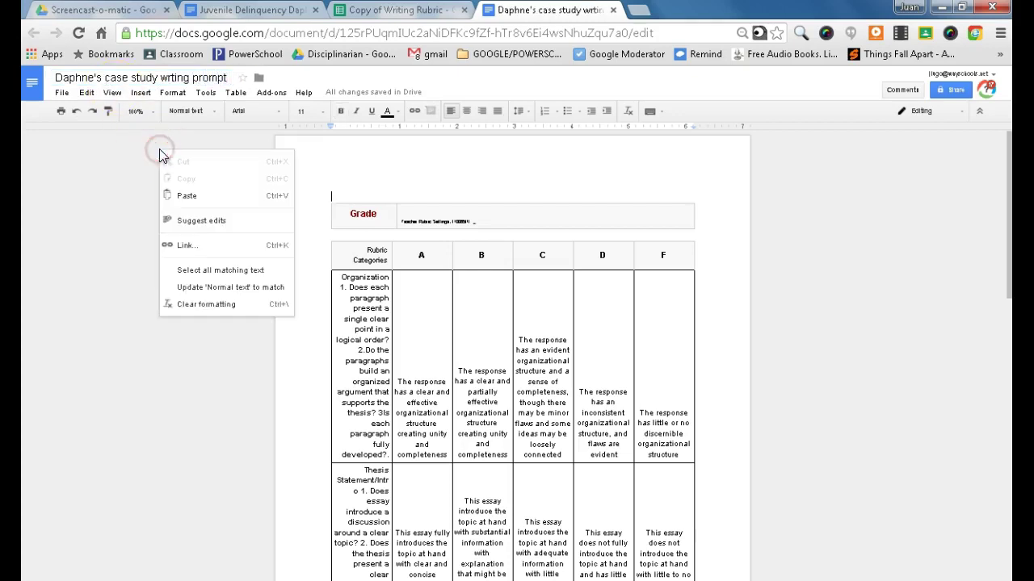
{"action": "left_click", "coordinate": [123, 162]}
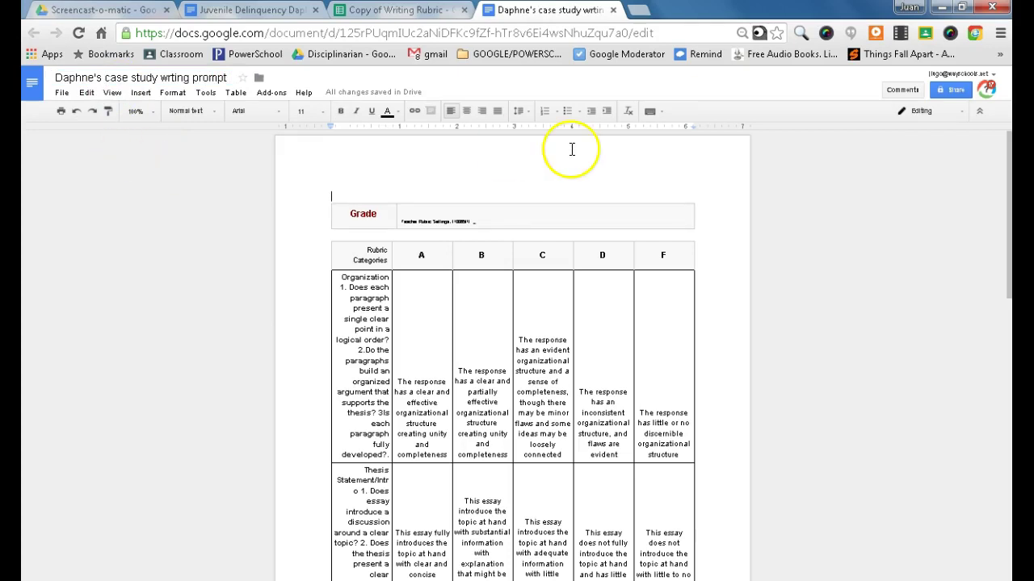
- Copy the document's name onto the empty line above the Grade table and correct "wrting" to "writing" in that heading
{"action": "left_click", "coordinate": [226, 78]}
{"action": "left_click_drag", "start_coordinate": [226, 78], "coordinate": [61, 87]}
{"action": "key", "text": "ctrl+c"}
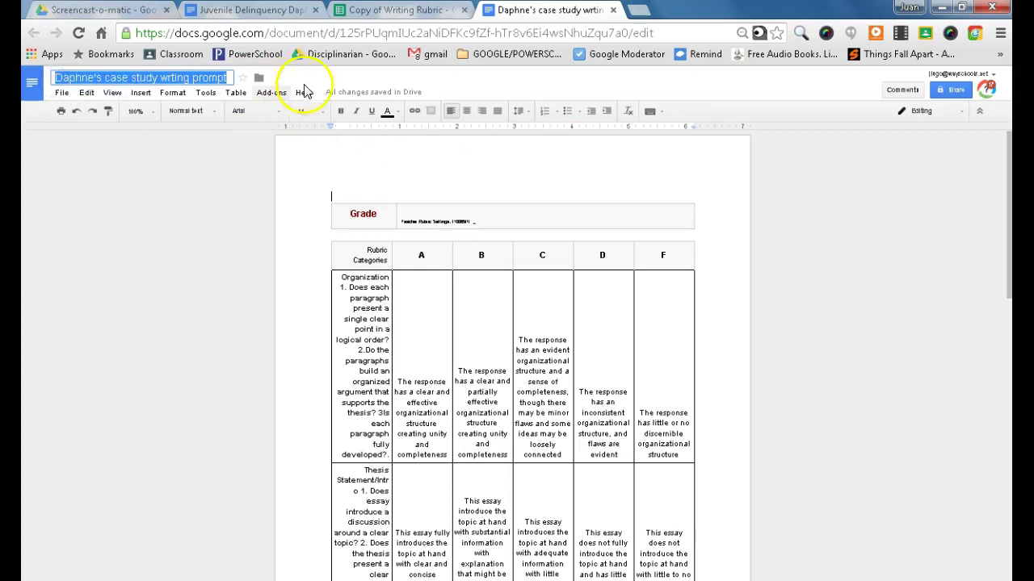
{"action": "left_click", "coordinate": [364, 196]}
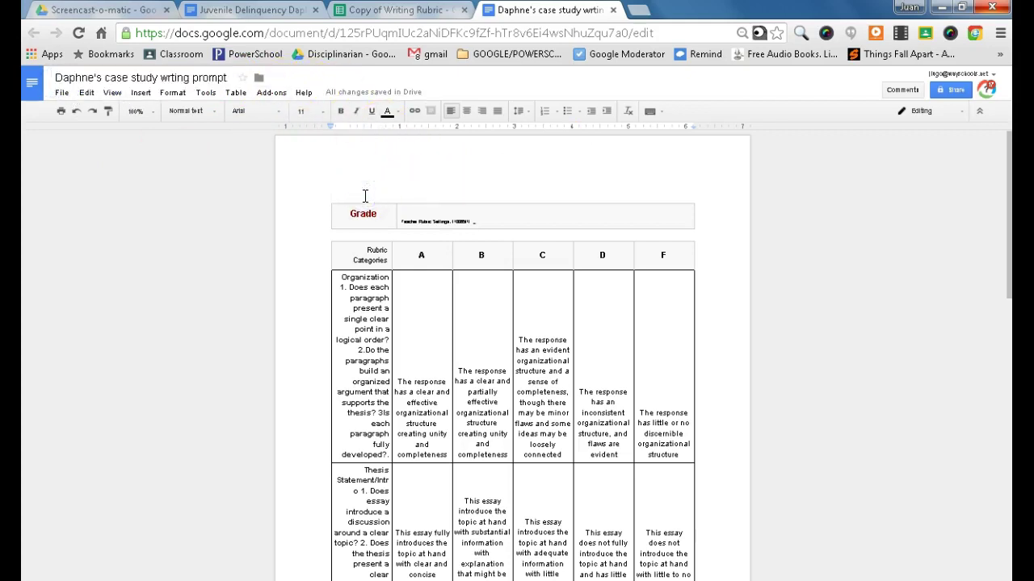
{"action": "key", "text": "ctrl+v"}
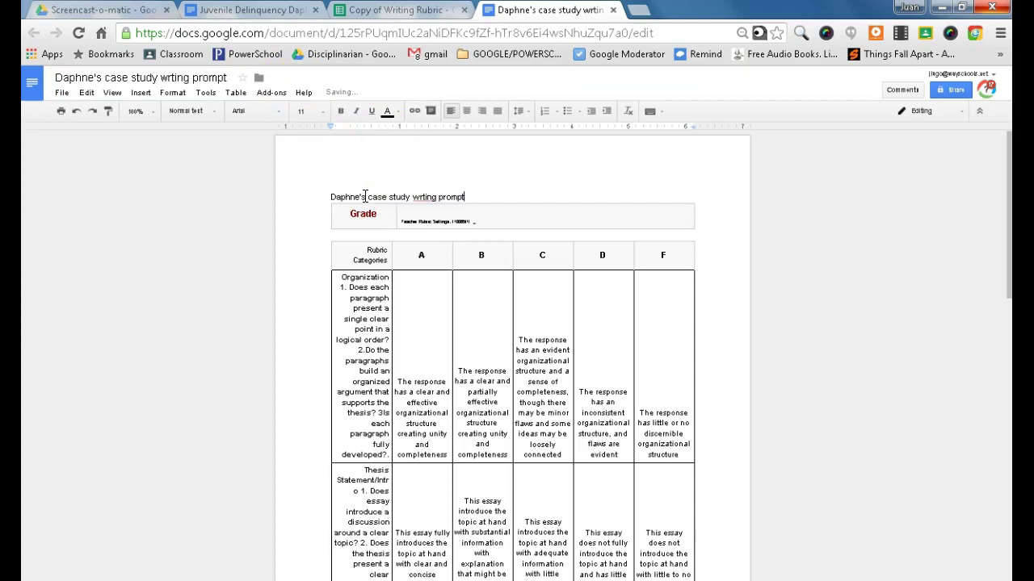
{"action": "triple_click", "coordinate": [365, 196]}
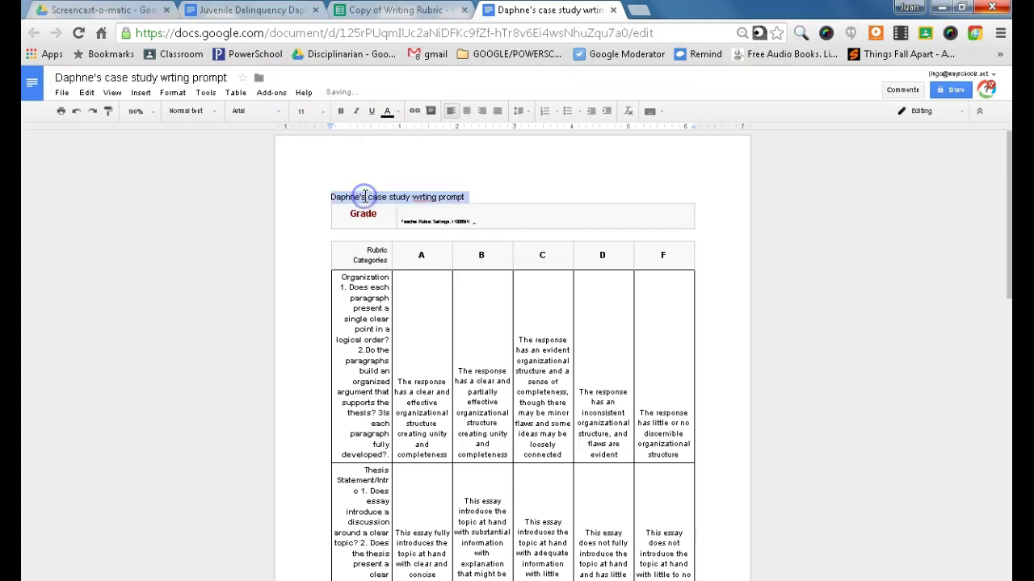
{"action": "left_click", "coordinate": [423, 197]}
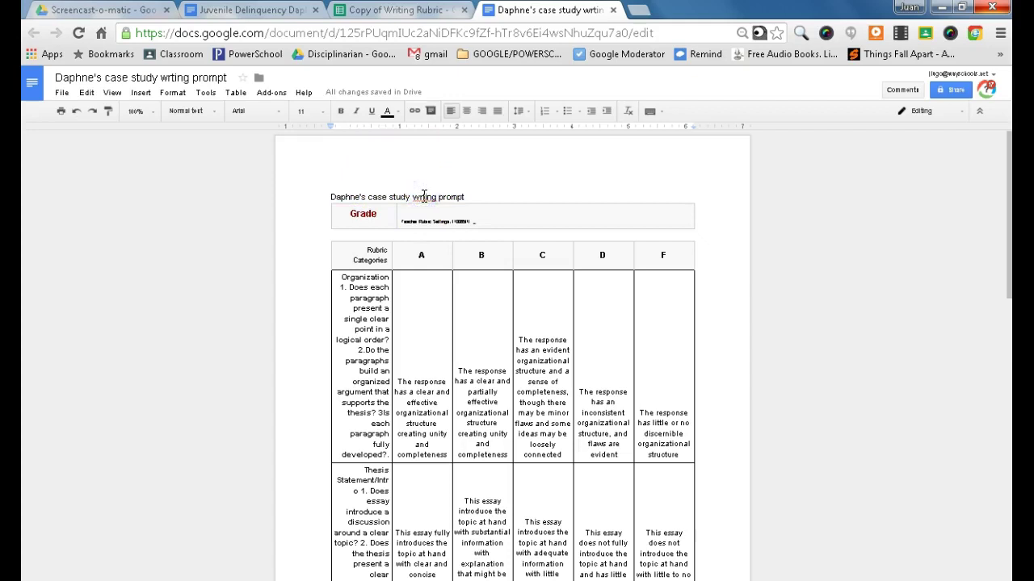
{"action": "type", "text": "i"}
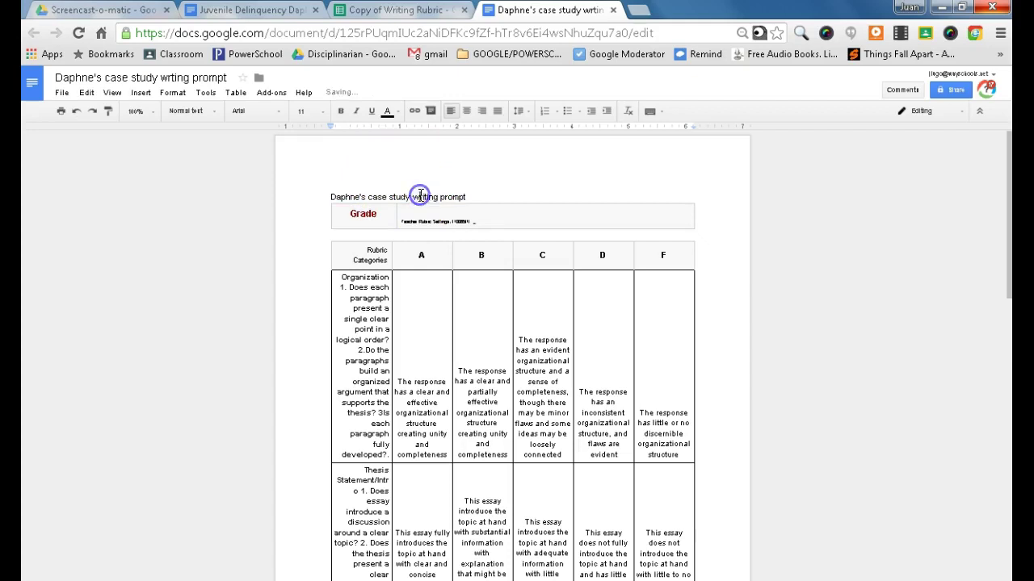
- Format the heading "Daphne's case study writing prompt" as bold, centered, 14-point text
{"action": "triple_click", "coordinate": [420, 196]}
{"action": "left_click", "coordinate": [342, 110]}
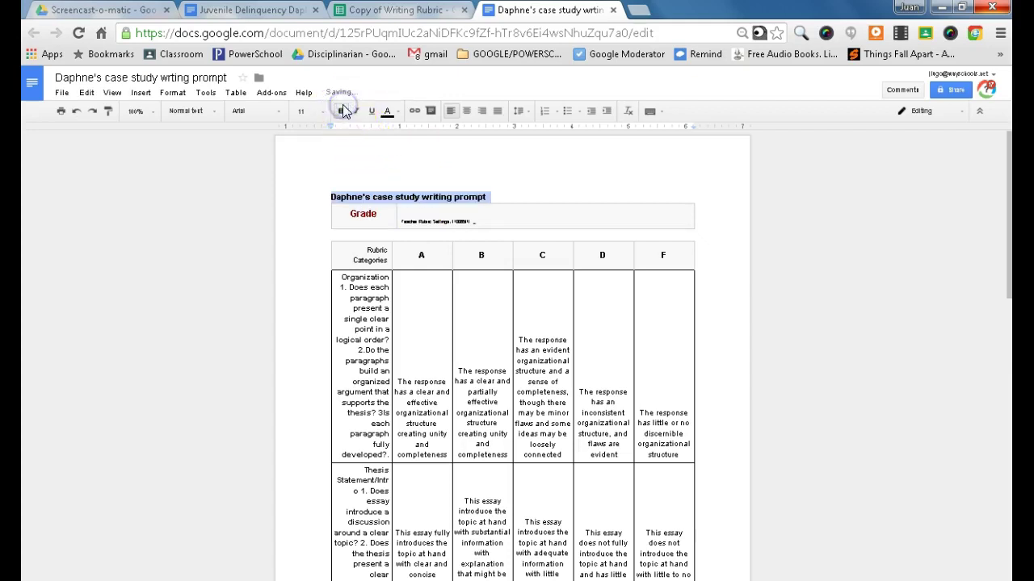
{"action": "left_click", "coordinate": [466, 110]}
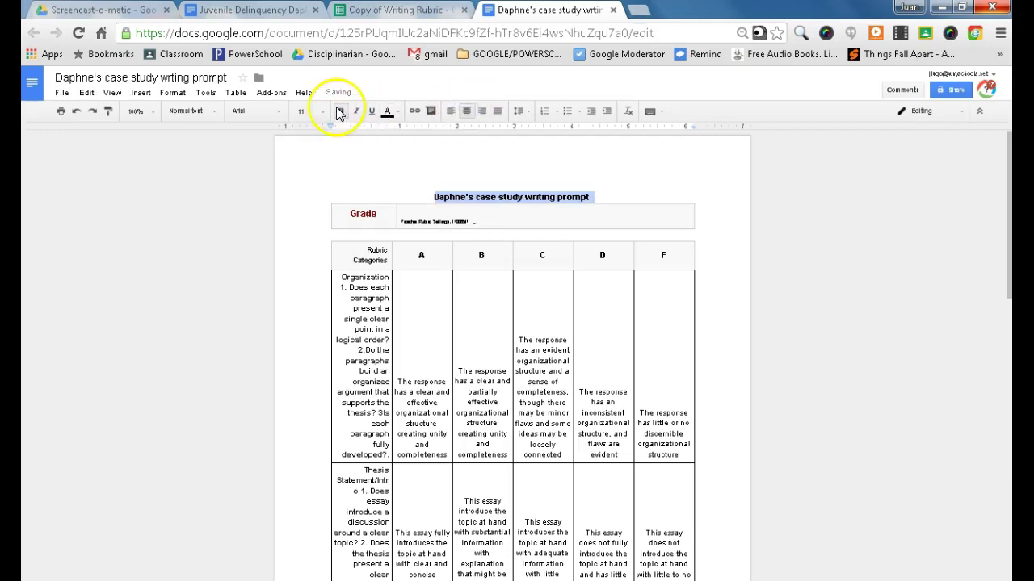
{"action": "left_click", "coordinate": [323, 111]}
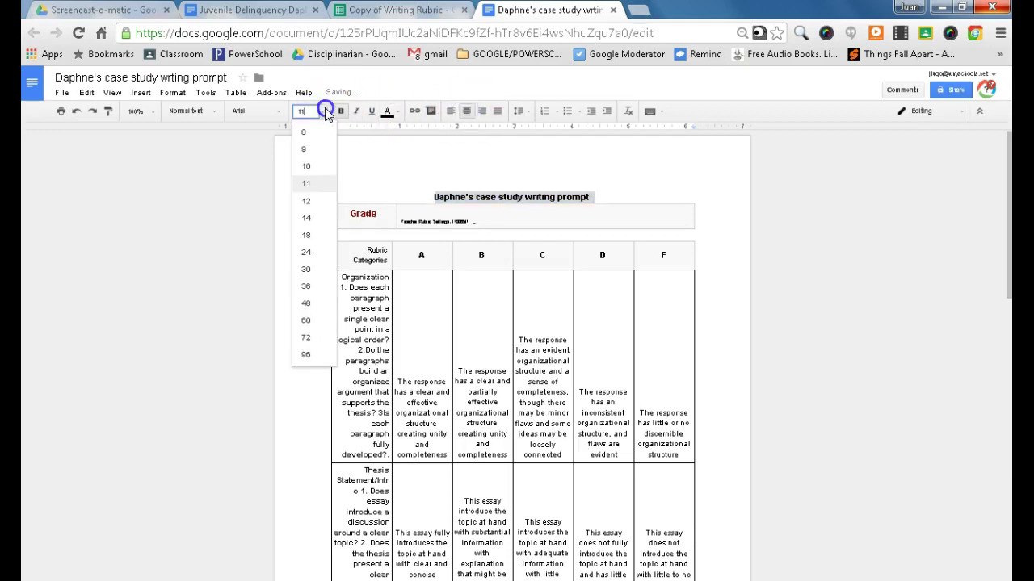
{"action": "left_click", "coordinate": [309, 220]}
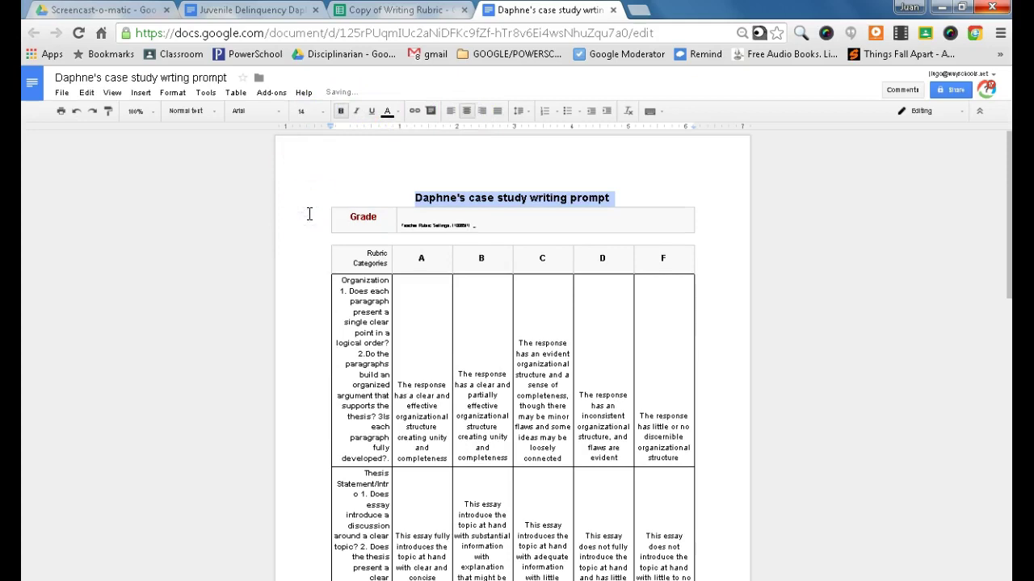
{"action": "left_click", "coordinate": [311, 208]}
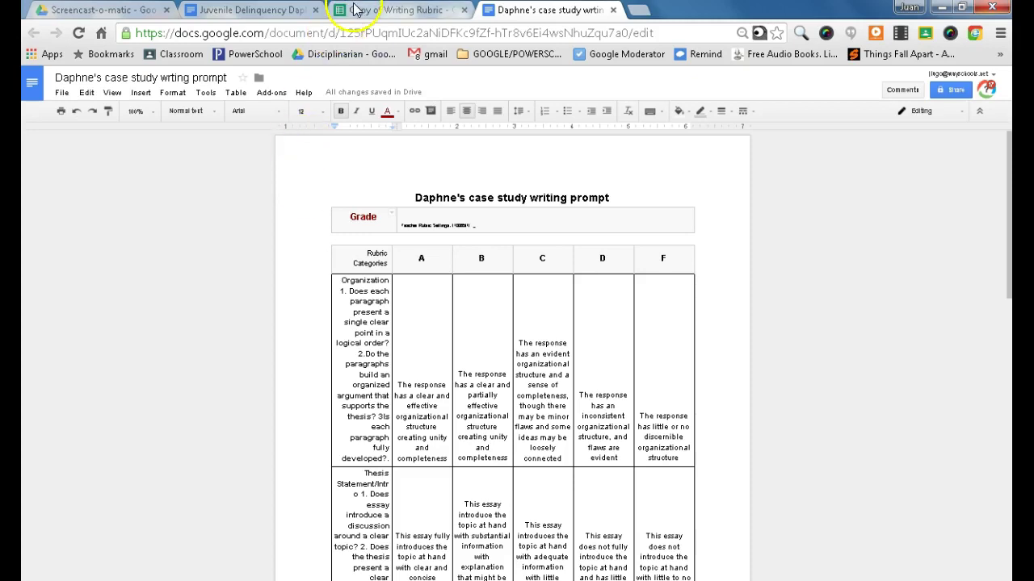
- Switch to Google Classroom and open the English Department PLS class
{"action": "left_click", "coordinate": [179, 54]}
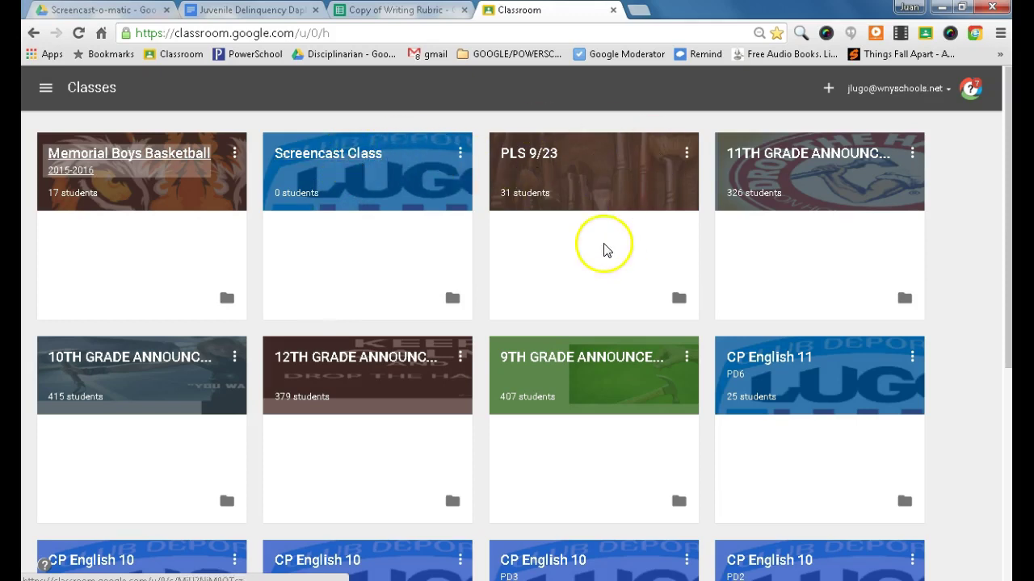
{"action": "left_click_drag", "start_coordinate": [1007, 254], "coordinate": [1008, 499]}
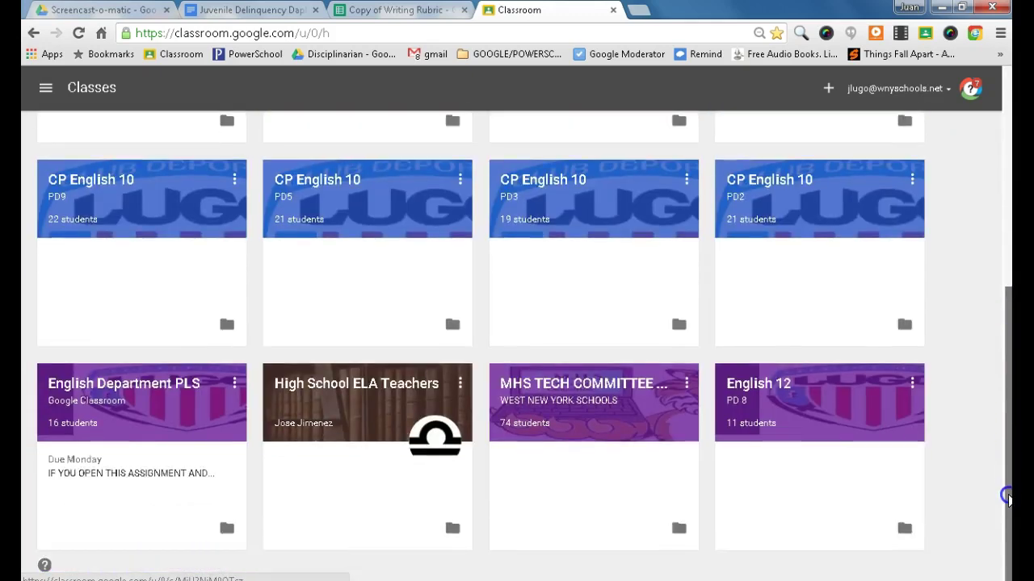
{"action": "left_click", "coordinate": [97, 391]}
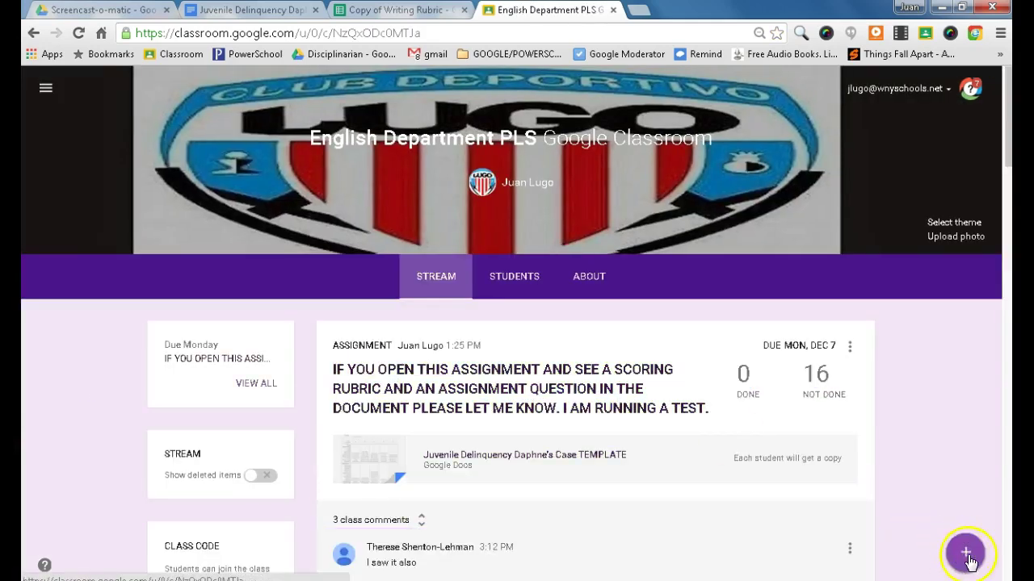
- Create a new assignment in the class titled "Daphne's case study wrting prompt assignment"
{"action": "left_click", "coordinate": [969, 561]}
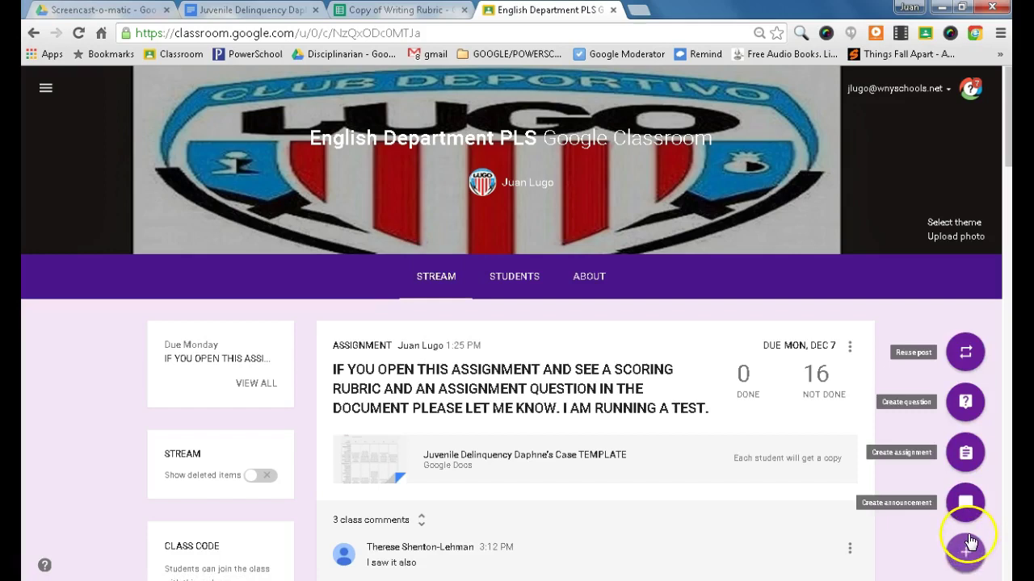
{"action": "left_click", "coordinate": [972, 513]}
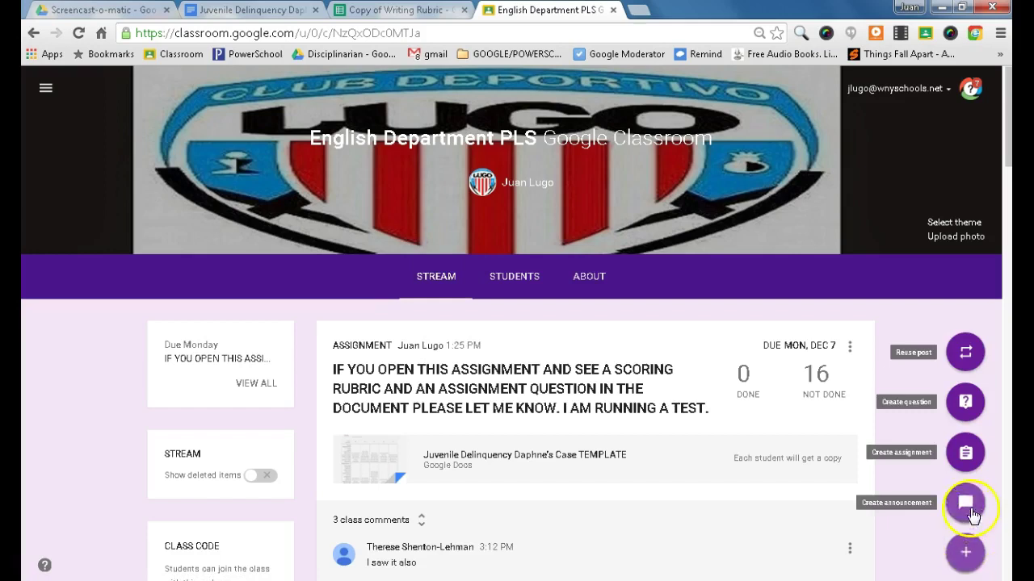
{"action": "left_click", "coordinate": [968, 456]}
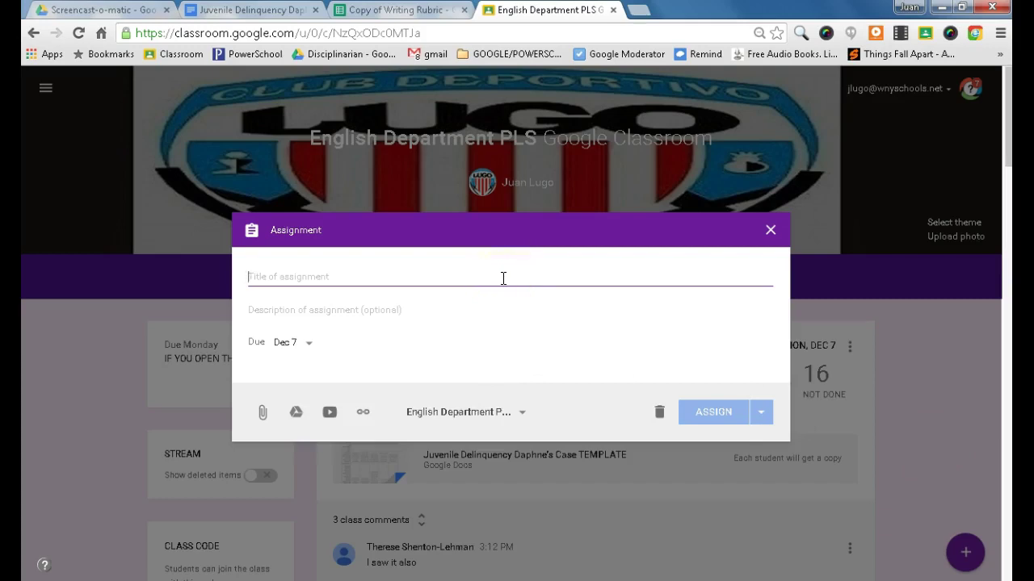
{"action": "type", "text": "Daphne's case study wrting prompt assignment"}
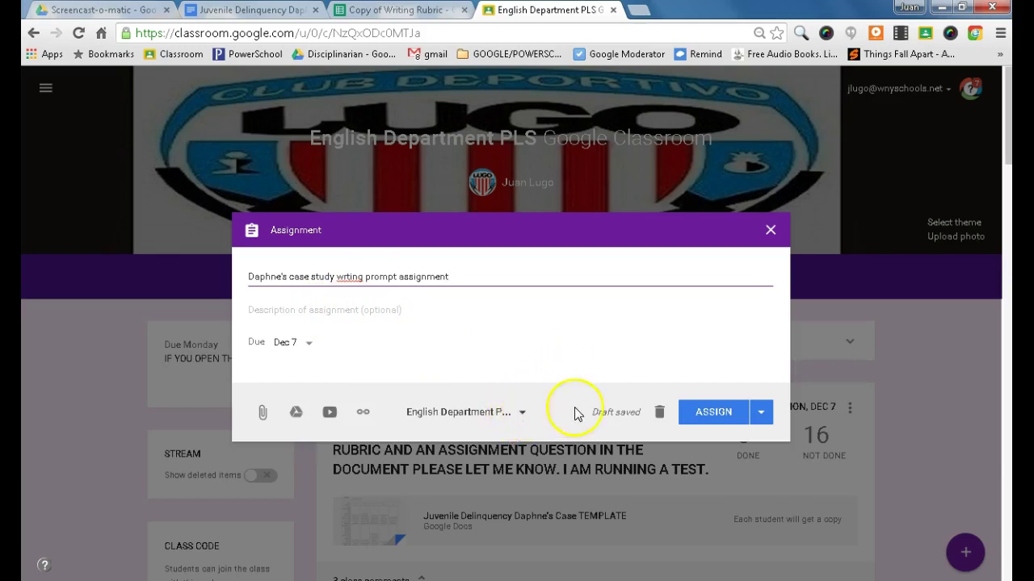
- Search Google Drive for "daphne's" and attach the document "Daphne's case study wrting prompt" to the assignment
{"action": "left_click", "coordinate": [297, 415]}
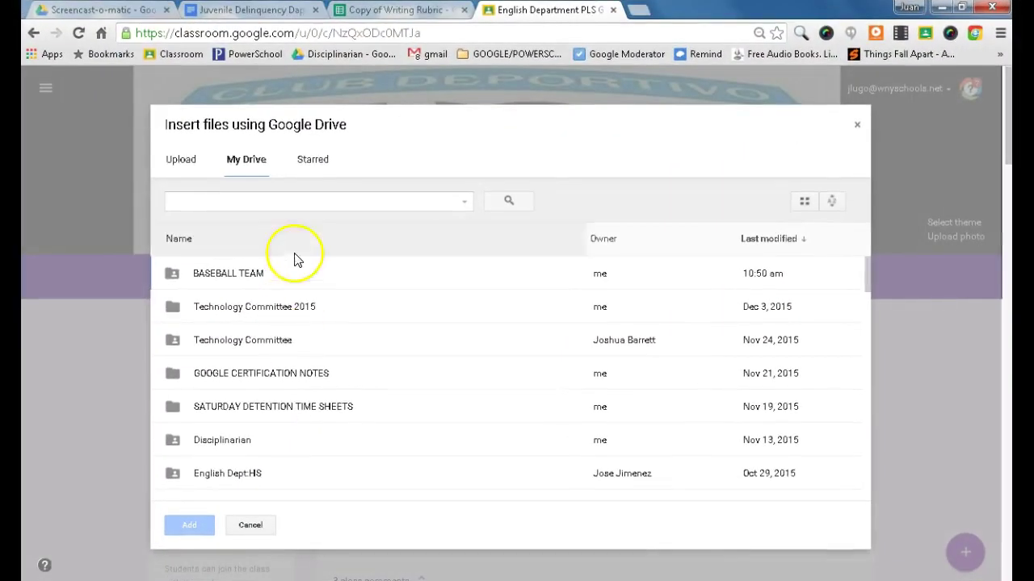
{"action": "left_click", "coordinate": [310, 207]}
{"action": "type", "text": "da"}
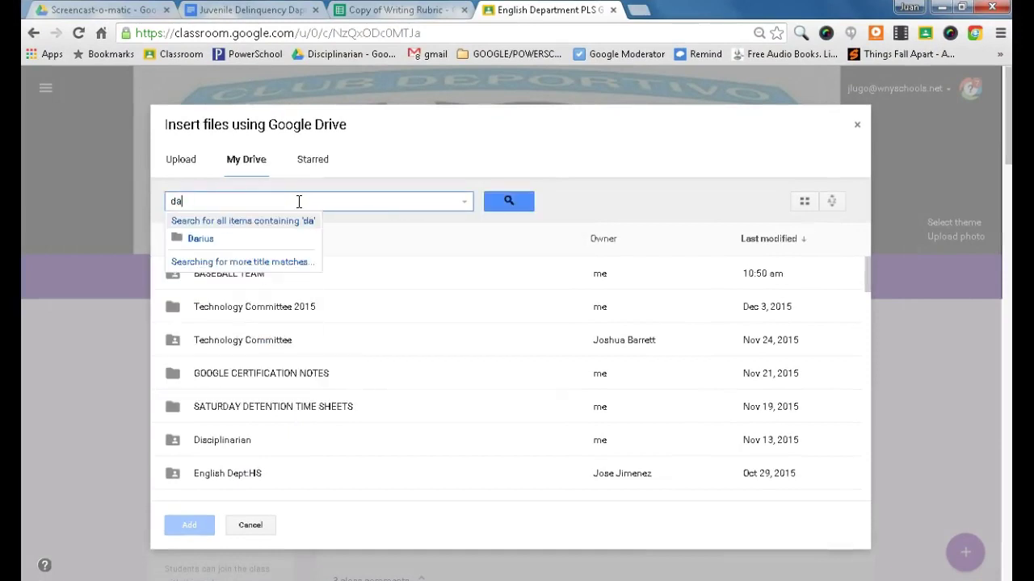
{"action": "type", "text": "phne's"}
{"action": "key", "text": "Return"}
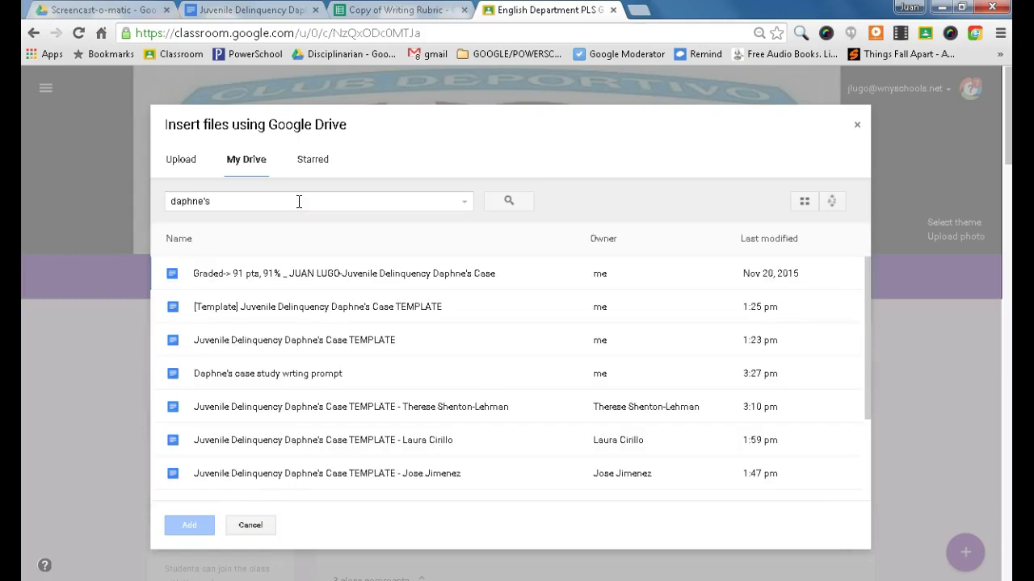
{"action": "double_click", "coordinate": [291, 375]}
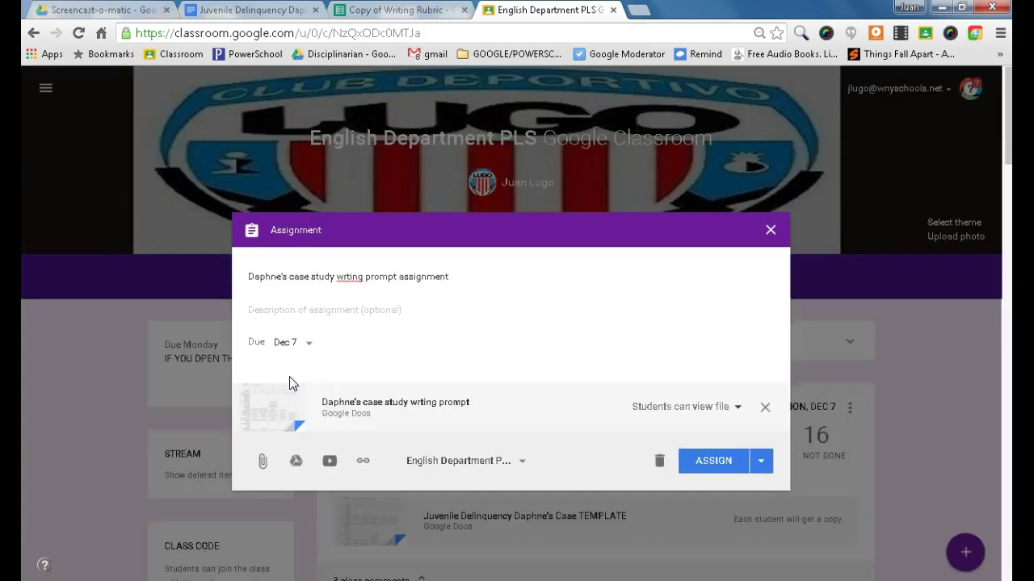
- Set the attached document so that each student gets a copy, and post the assignment to the class
{"action": "left_click", "coordinate": [736, 409]}
{"action": "left_click", "coordinate": [710, 487]}
{"action": "left_click", "coordinate": [710, 472]}
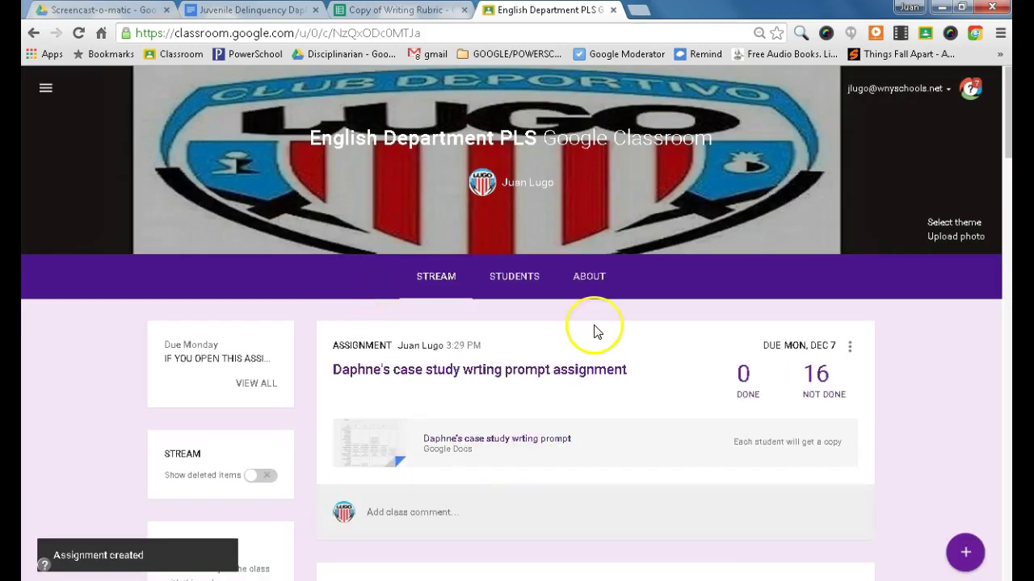
- Edit the posted assignment's title to "Daphne's case study writing prompt assignment" and save it
{"action": "left_click", "coordinate": [849, 348]}
{"action": "left_click", "coordinate": [804, 396]}
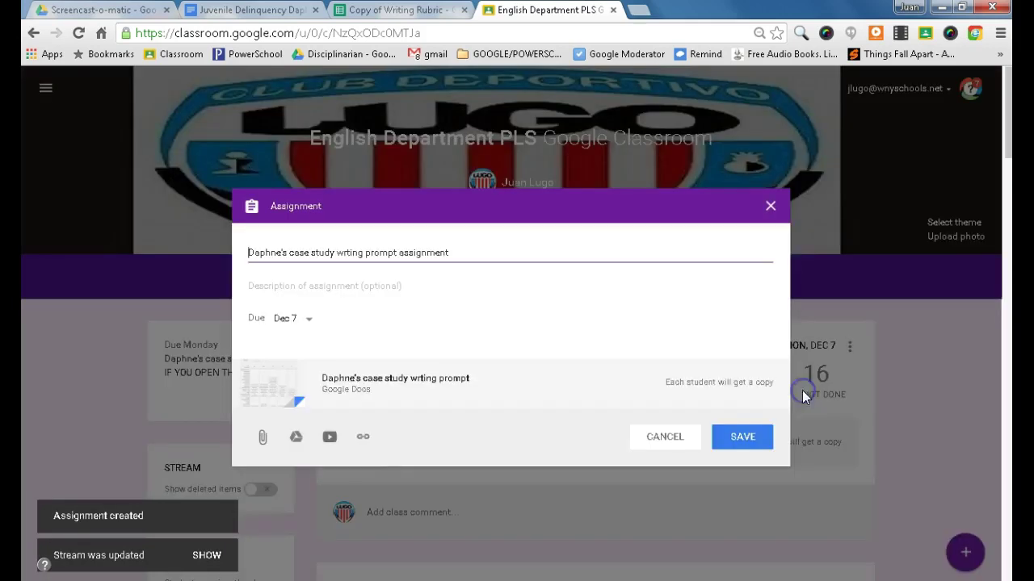
{"action": "left_click", "coordinate": [345, 254]}
{"action": "type", "text": "i"}
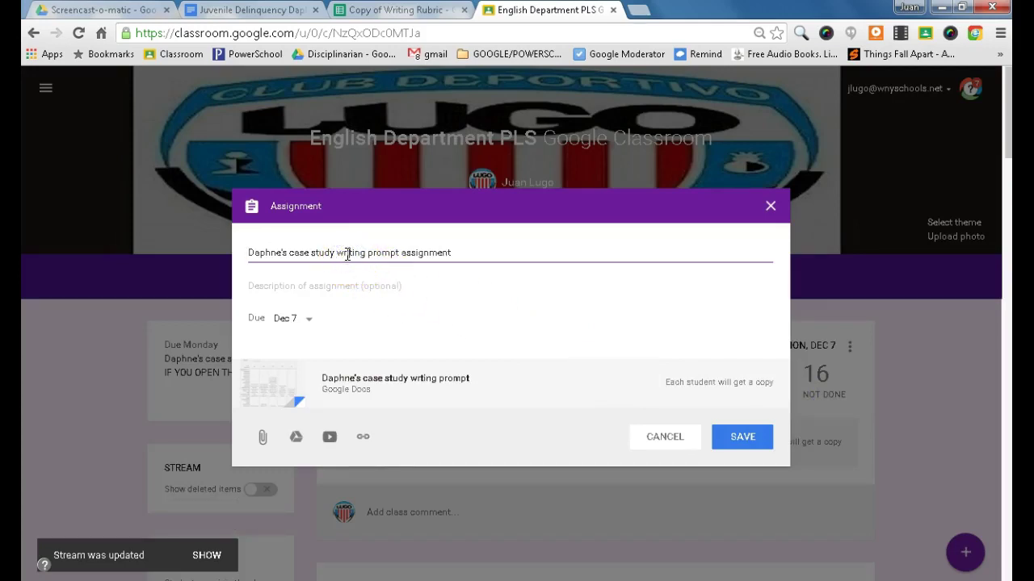
{"action": "left_click", "coordinate": [740, 438]}
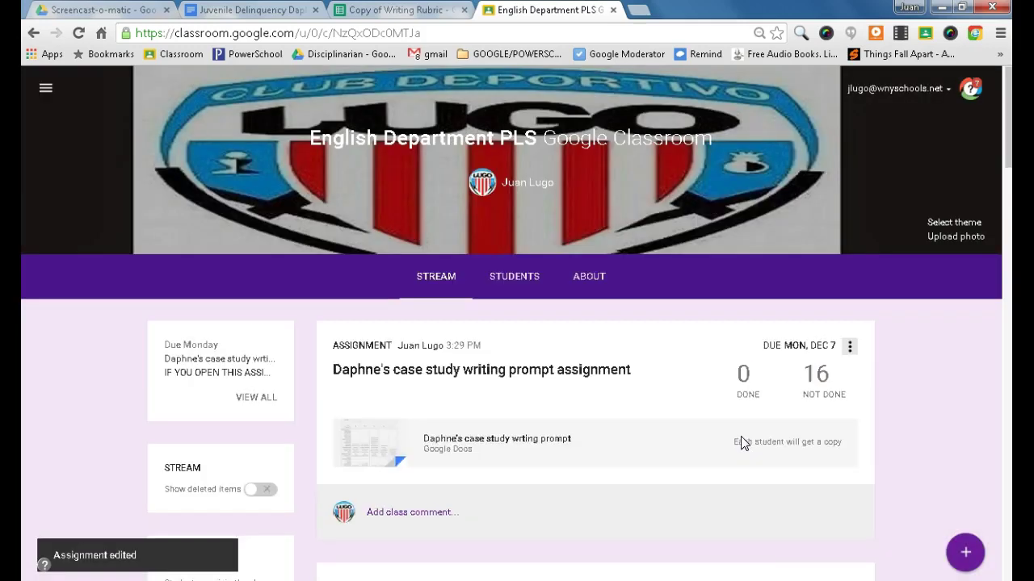
- Open the document attached to the assignment and examine its rubric table beside the OrangeSlice: Teacher Rubric grading panel
{"action": "left_click", "coordinate": [530, 441]}
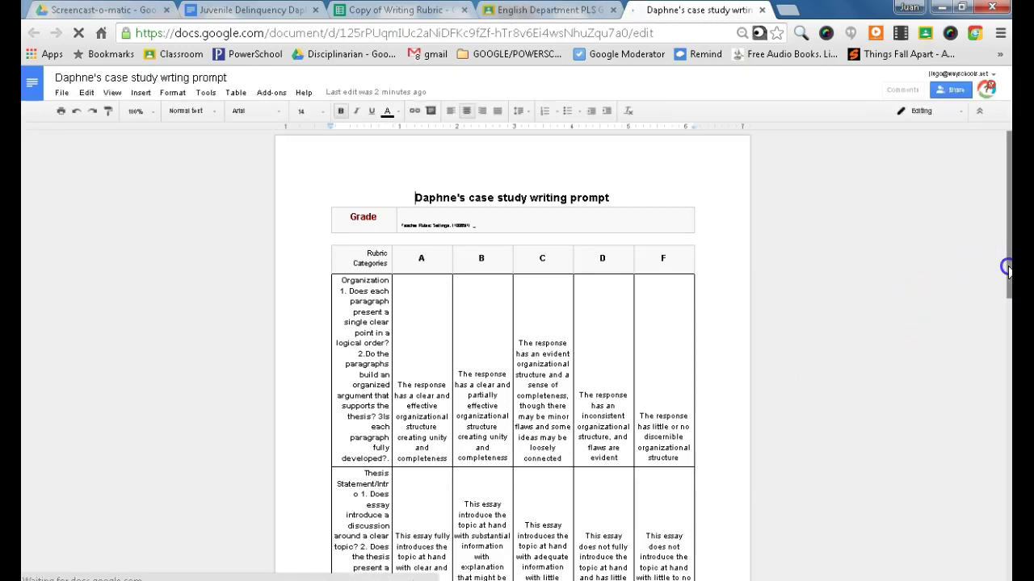
{"action": "scroll", "coordinate": [1009, 272], "scroll_direction": "down", "scroll_amount": 2}
{"action": "scroll", "coordinate": [1006, 388], "scroll_direction": "down", "scroll_amount": 4}
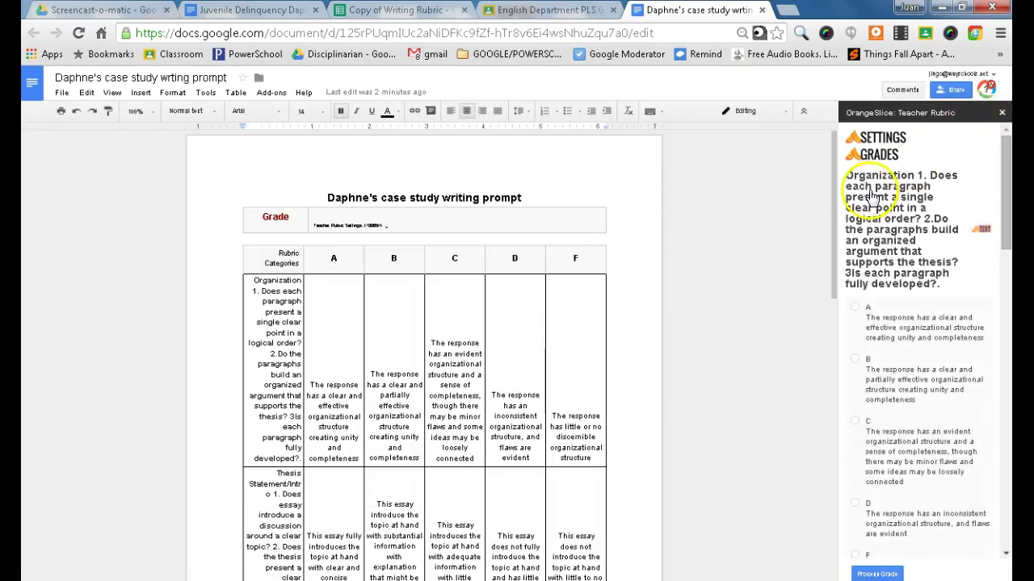
{"action": "left_click_drag", "start_coordinate": [836, 217], "coordinate": [832, 353]}
{"action": "left_click", "coordinate": [847, 310]}
{"action": "scroll", "coordinate": [847, 309], "scroll_direction": "up", "scroll_amount": 2}
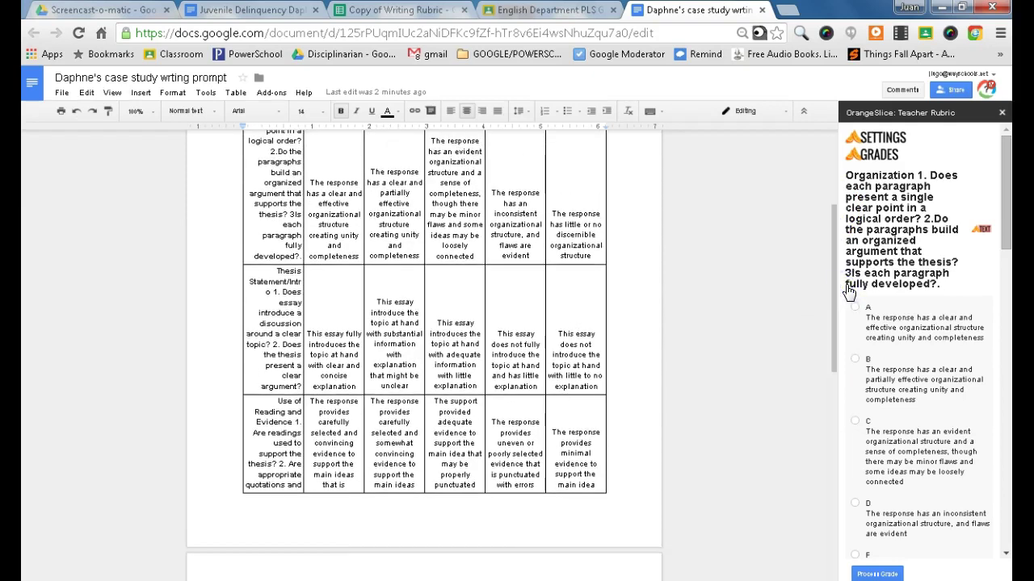
{"action": "left_click", "coordinate": [848, 293]}
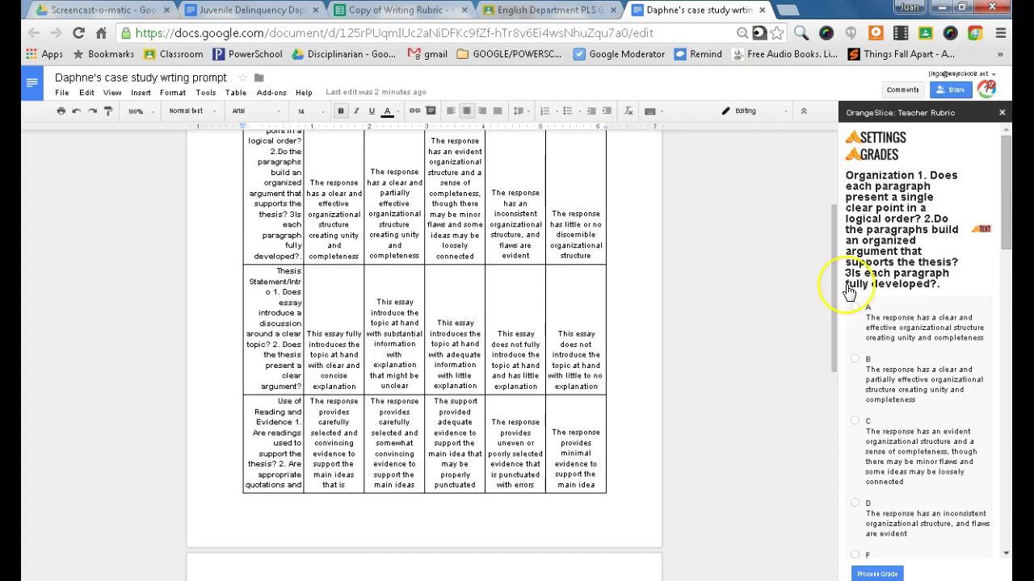